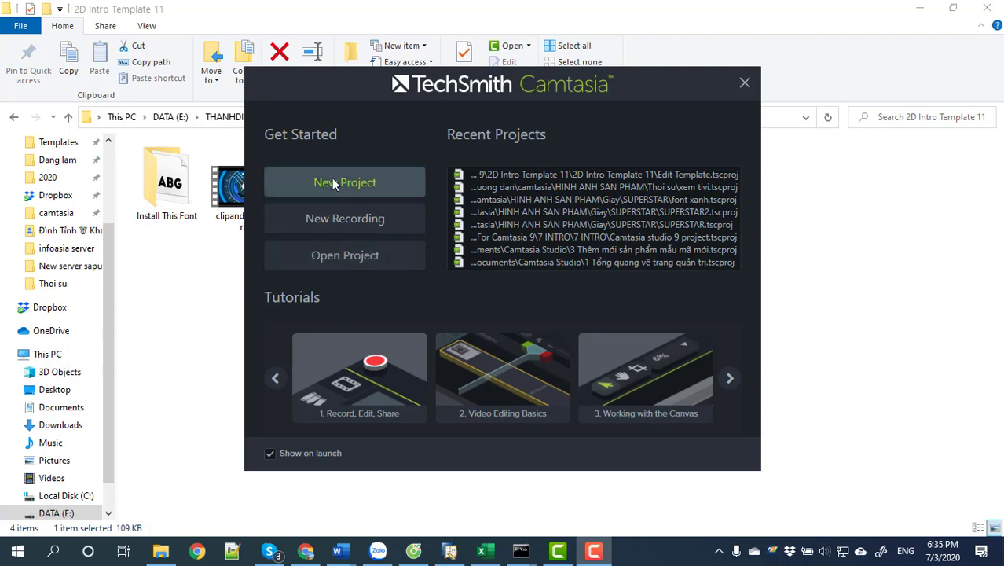
Create a new project and preview the hexagone-intro03 clip from the Motion Graphics - eLearning Brothers library folder
{"action": "left_click", "coordinate": [332, 179]}
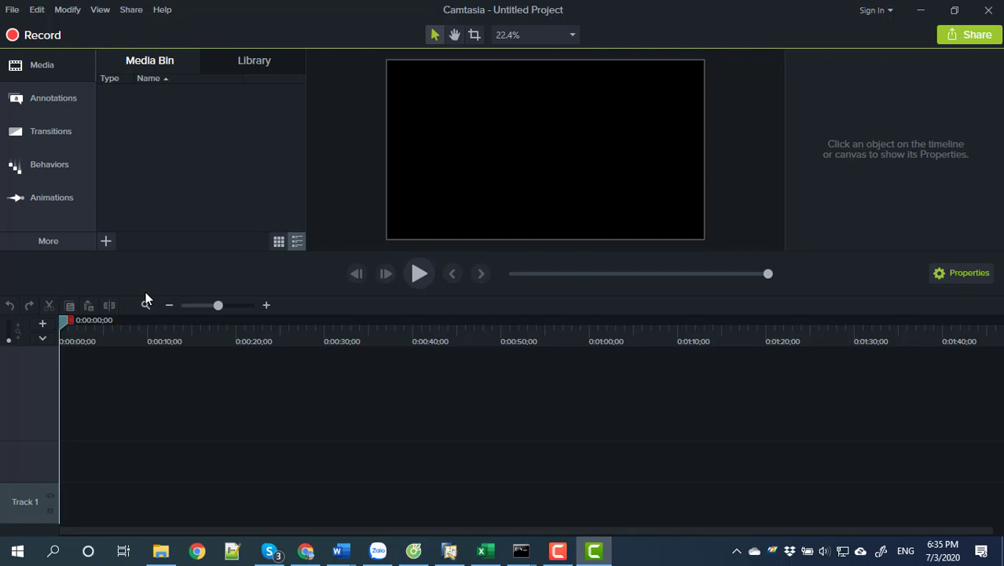
{"action": "left_click", "coordinate": [254, 69]}
{"action": "scroll", "coordinate": [206, 167], "scroll_direction": "down", "scroll_amount": 1}
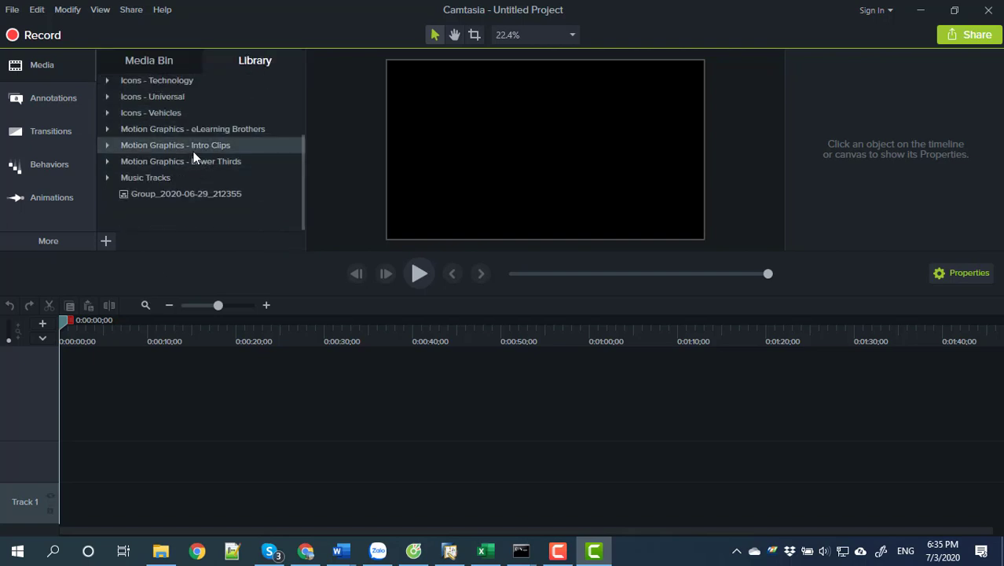
{"action": "left_click", "coordinate": [108, 130]}
{"action": "double_click", "coordinate": [171, 142]}
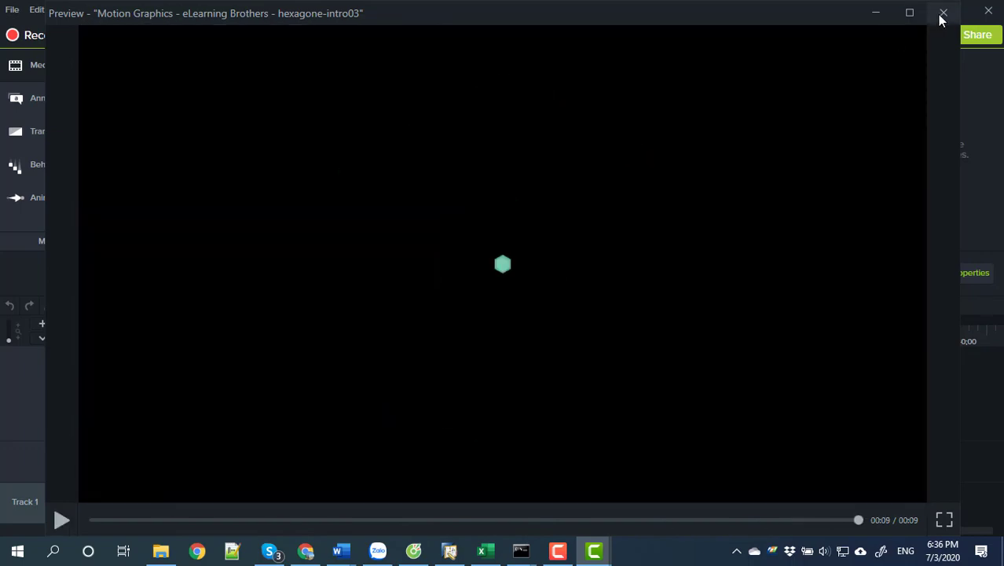
{"action": "left_click", "coordinate": [942, 14]}
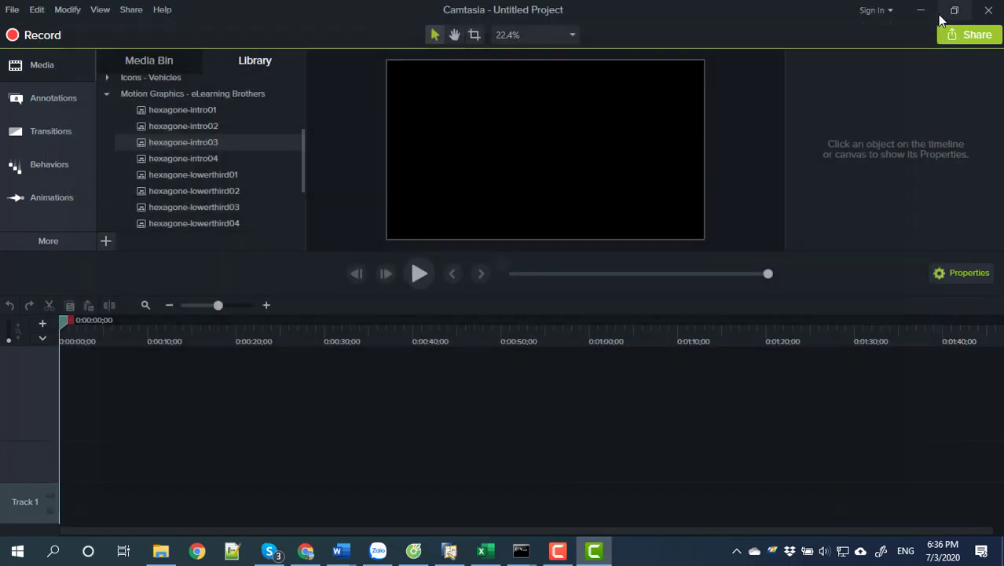
{"action": "double_click", "coordinate": [168, 143]}
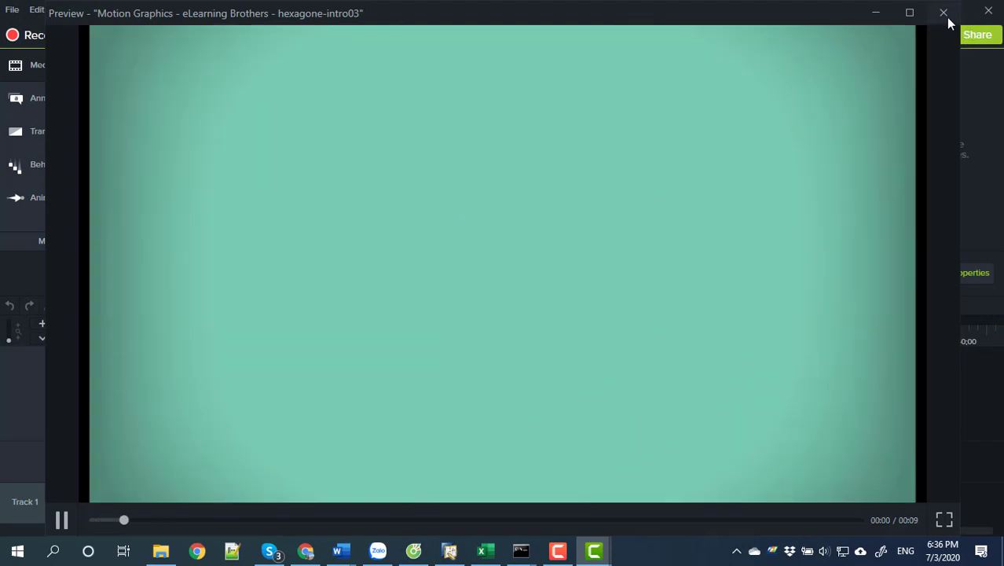
{"action": "left_click", "coordinate": [943, 14]}
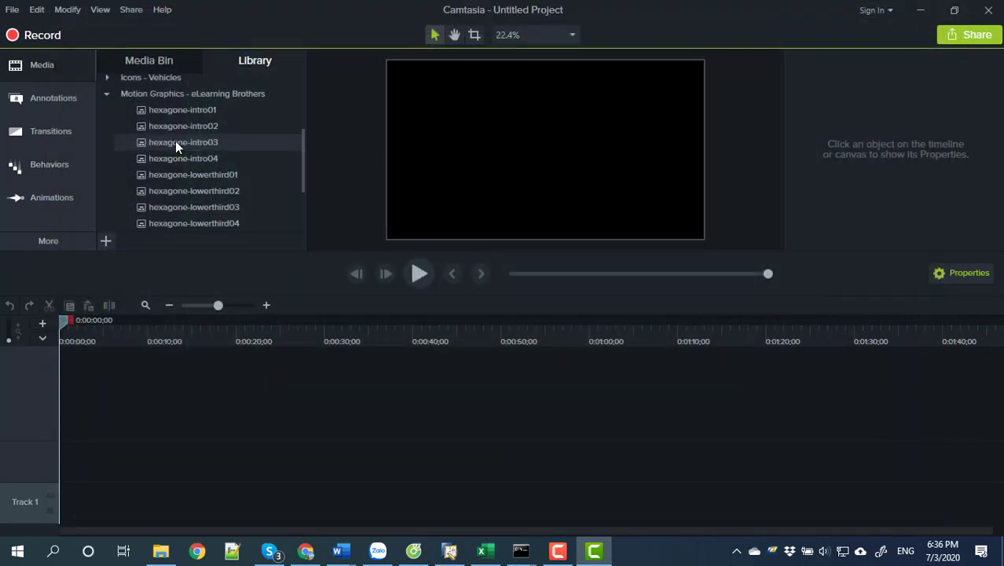
Add hexagone-intro03 to Track 2 at the start of the timeline and play its opening seconds
{"action": "left_click_drag", "start_coordinate": [175, 142], "coordinate": [54, 450]}
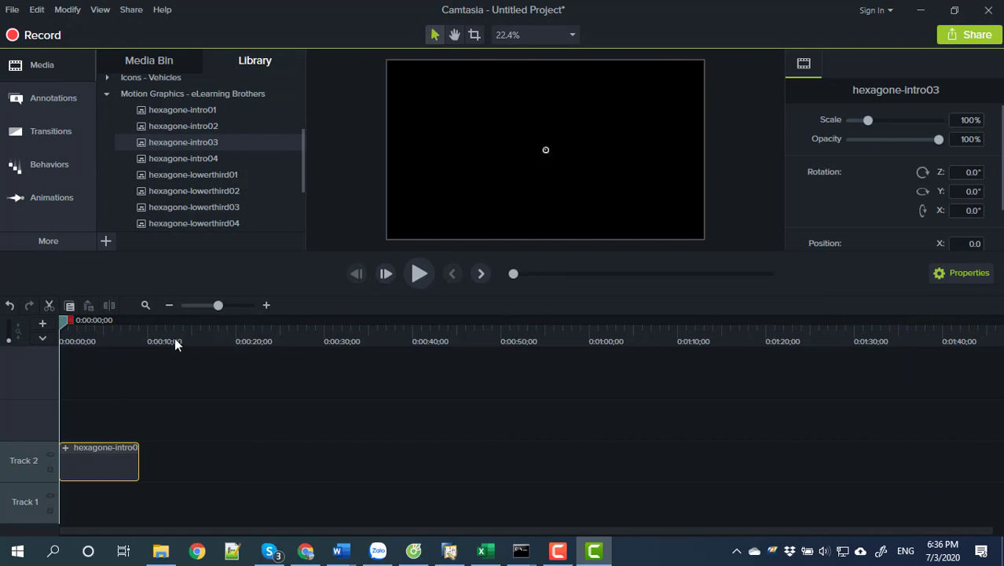
{"action": "left_click", "coordinate": [420, 275]}
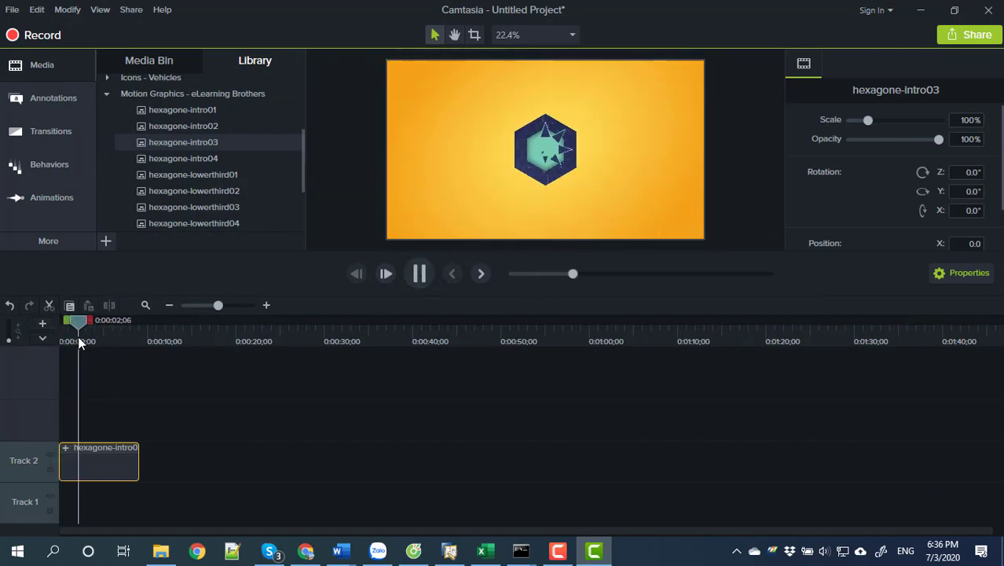
{"action": "left_click_drag", "start_coordinate": [79, 326], "coordinate": [56, 329]}
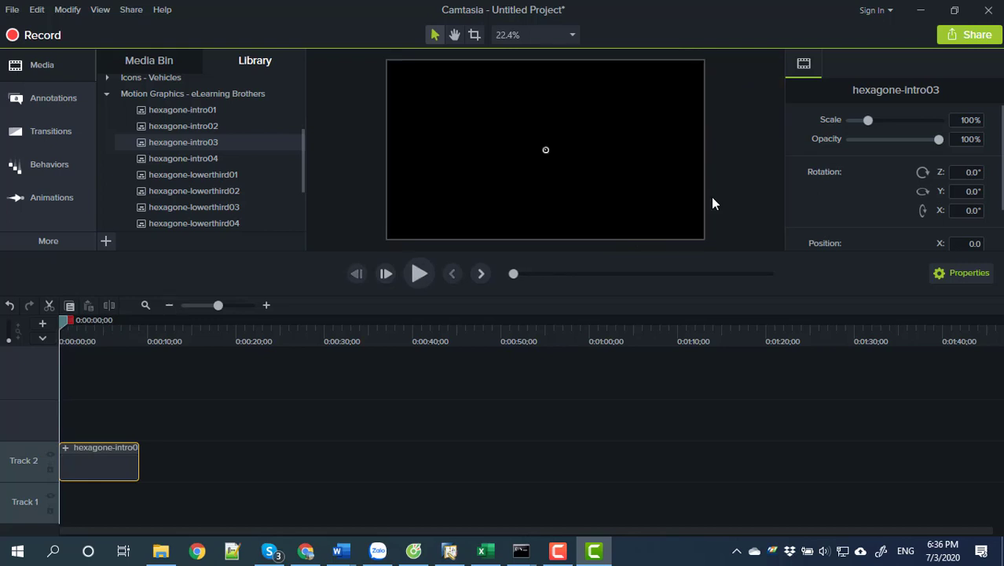
Set the project's canvas dimensions to 1080p HD (1920x1080)
{"action": "right_click", "coordinate": [651, 129]}
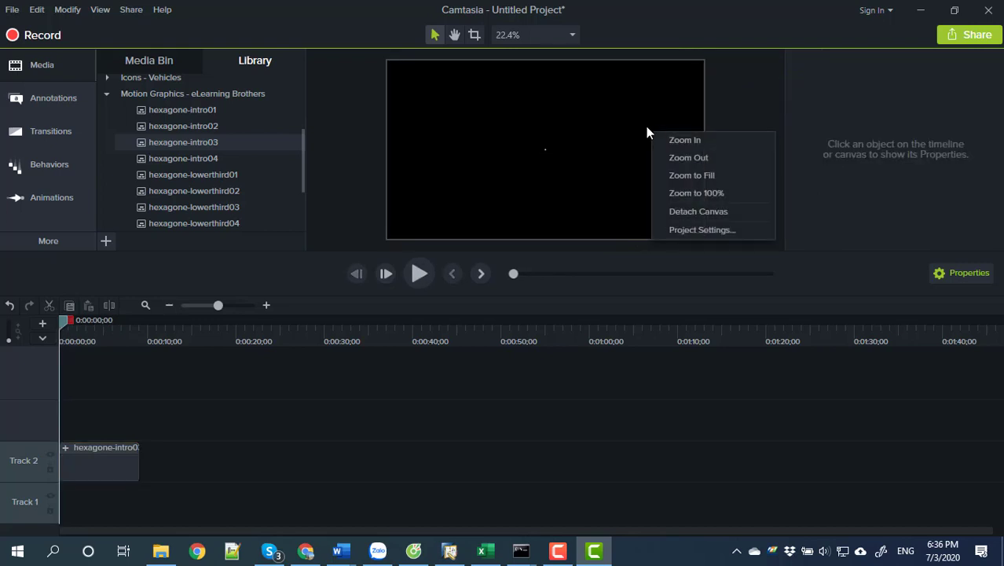
{"action": "left_click", "coordinate": [692, 229]}
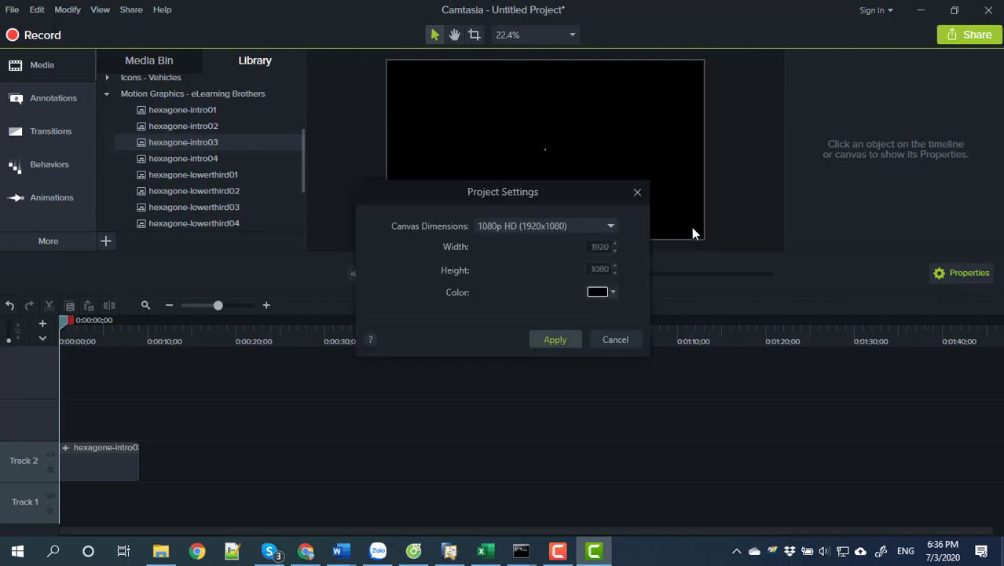
{"action": "left_click", "coordinate": [548, 227]}
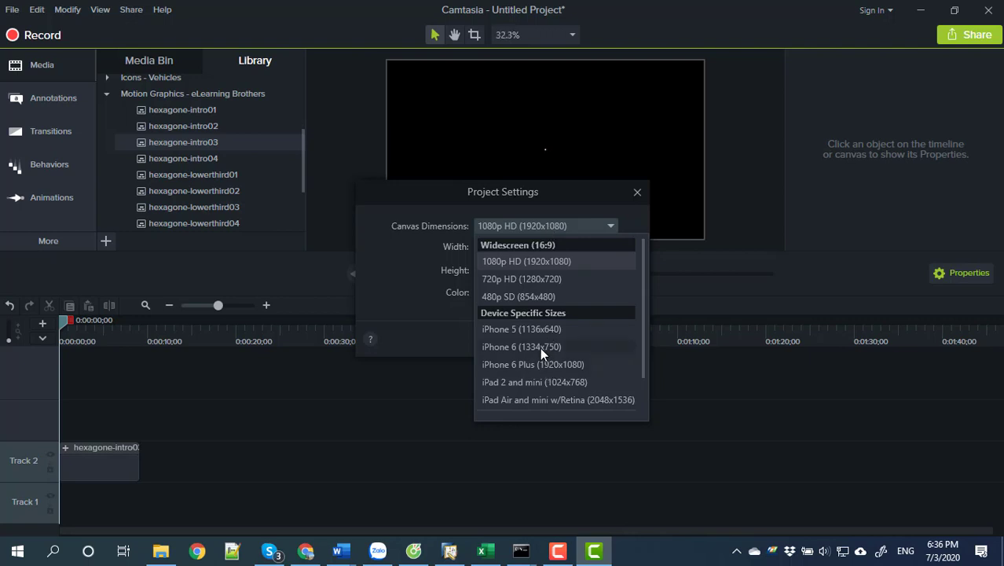
{"action": "left_click", "coordinate": [553, 261]}
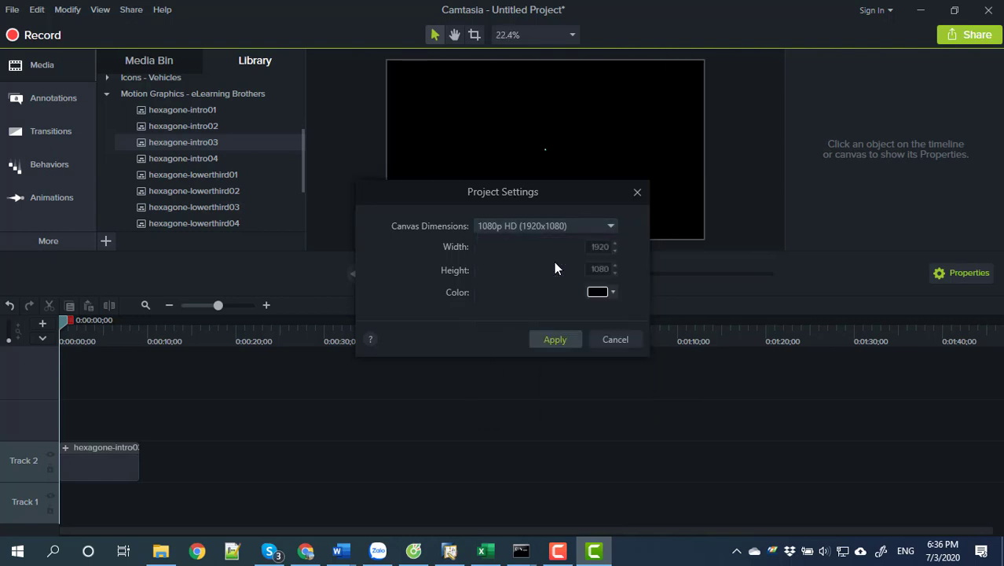
{"action": "left_click", "coordinate": [550, 342]}
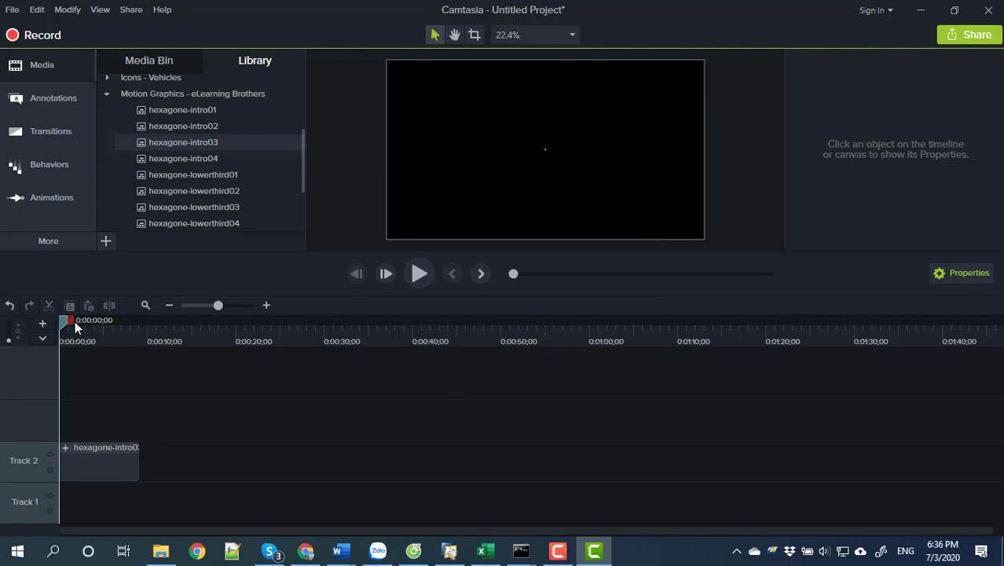
Scrub through the intro clip and set the playhead at about 6 seconds, where its title text shows
{"action": "left_click_drag", "start_coordinate": [64, 320], "coordinate": [127, 333]}
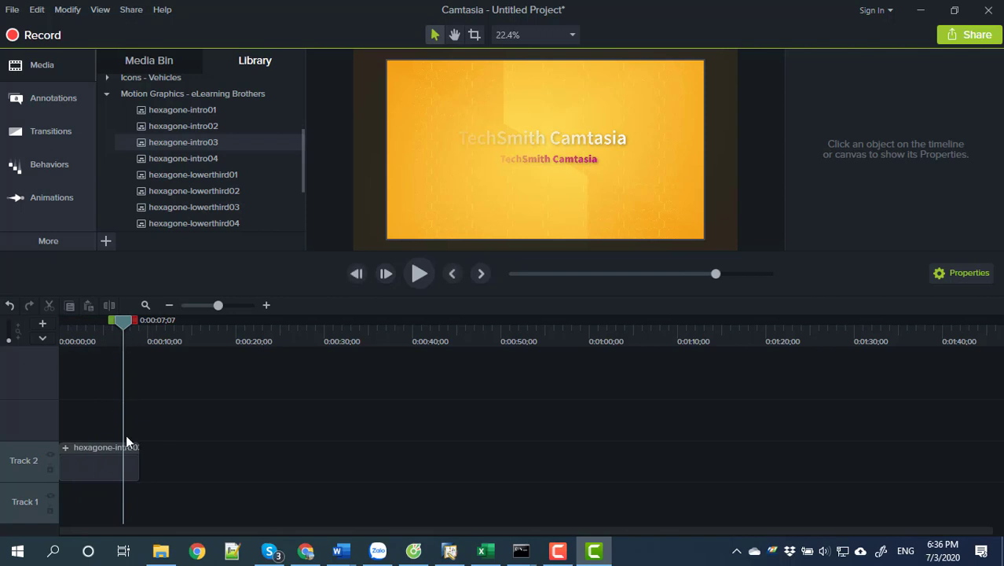
{"action": "left_click", "coordinate": [104, 456]}
{"action": "key", "text": "ctrl+Home"}
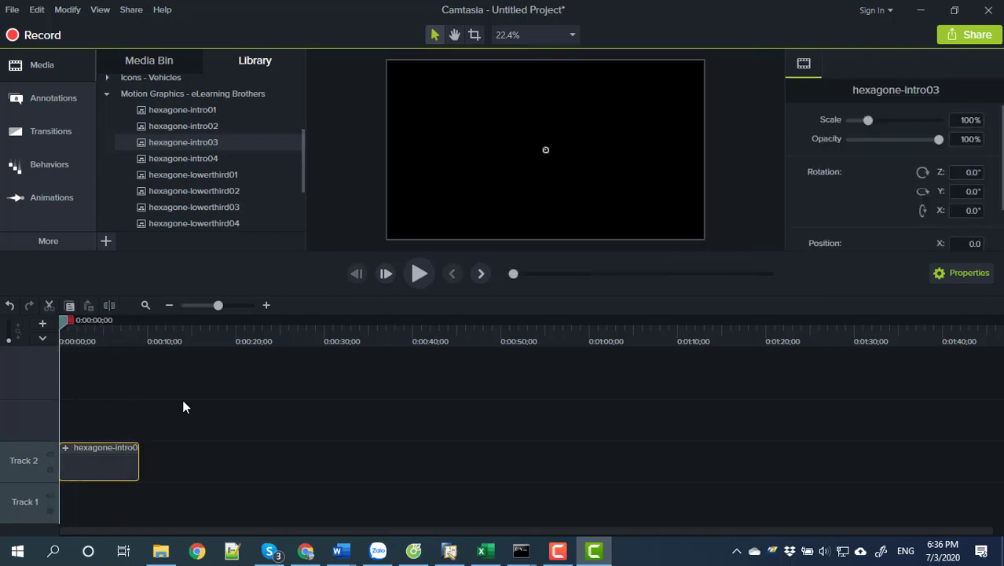
{"action": "left_click_drag", "start_coordinate": [69, 327], "coordinate": [112, 323]}
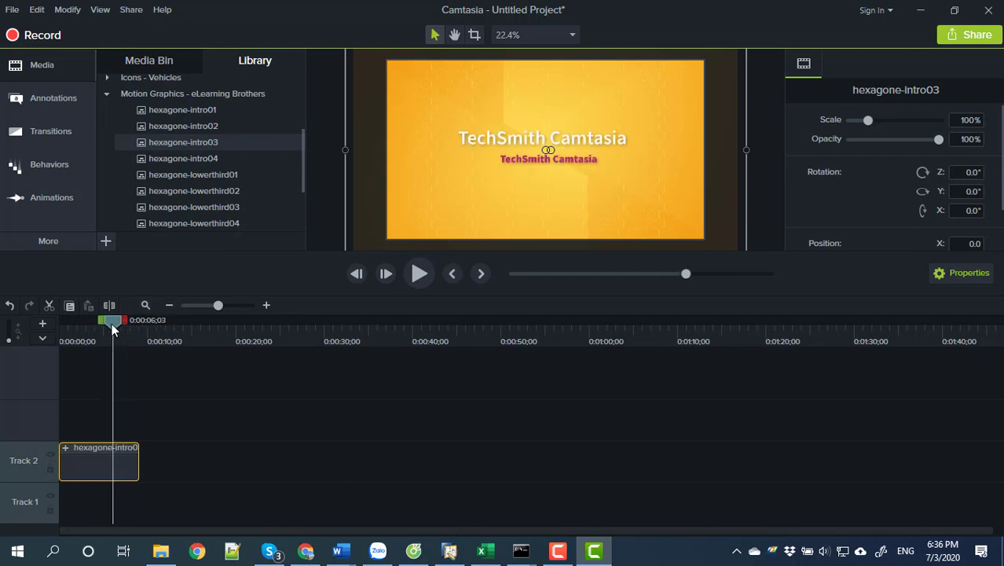
Replace the intro's upper title text with "KÊNH MUA SẮM THÔNG MINH"
{"action": "double_click", "coordinate": [521, 146]}
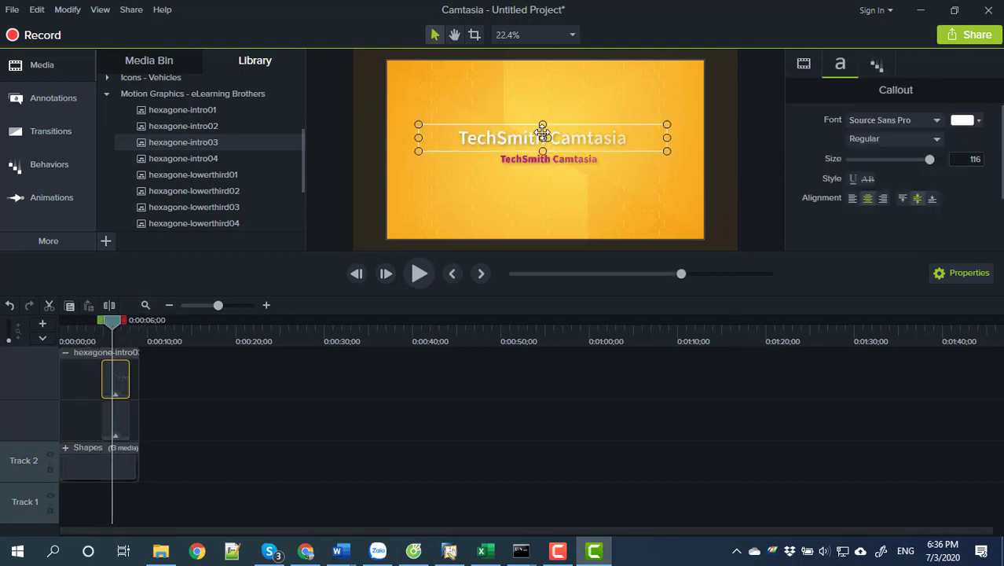
{"action": "key", "text": "ctrl+a"}
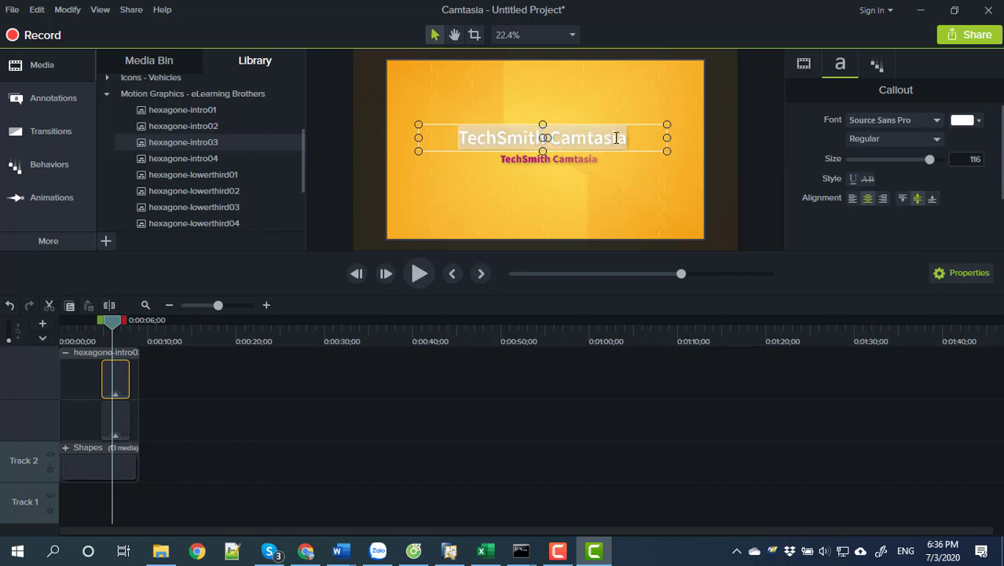
{"action": "key", "text": "Delete"}
{"action": "type", "text": "kon"}
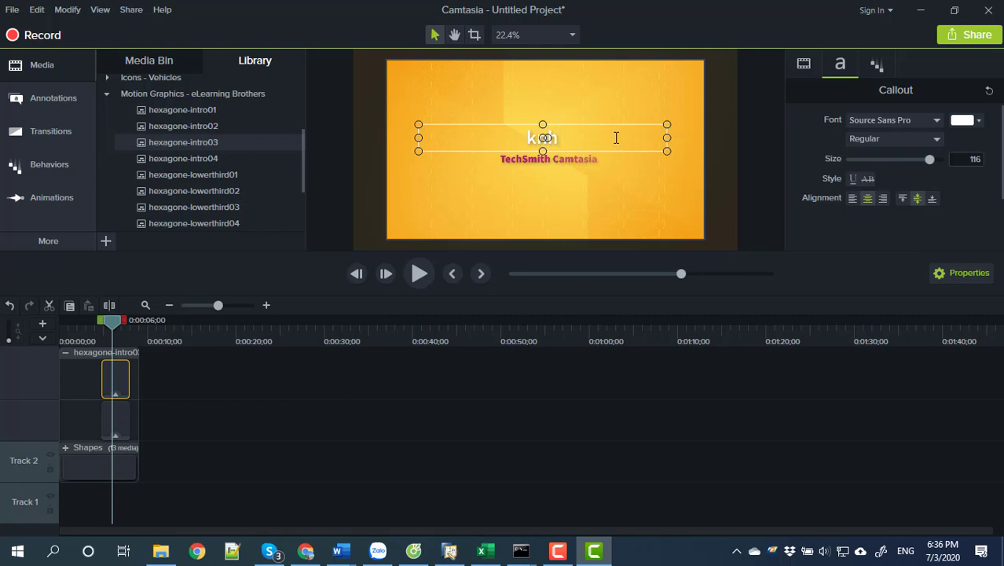
{"action": "key", "text": "BackSpace"}
{"action": "key", "text": "BackSpace"}
{"action": "key", "text": "BackSpace"}
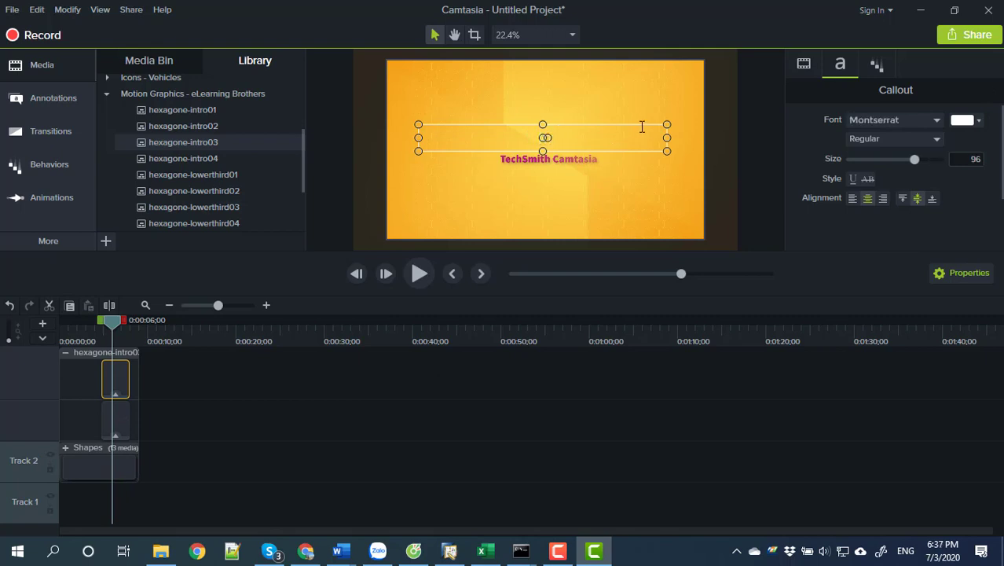
{"action": "type", "text": "KÊN"}
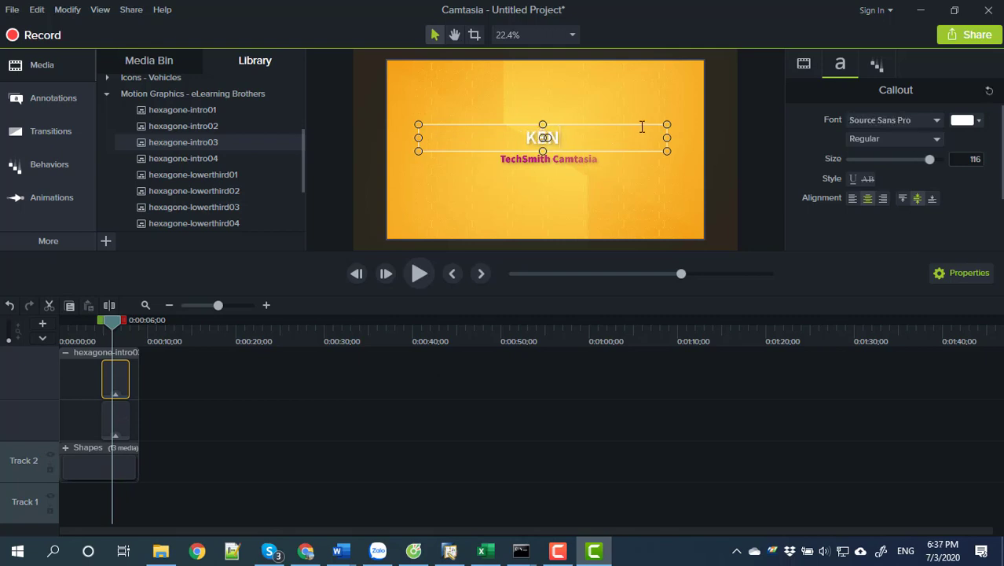
{"action": "type", "text": "H MUA"}
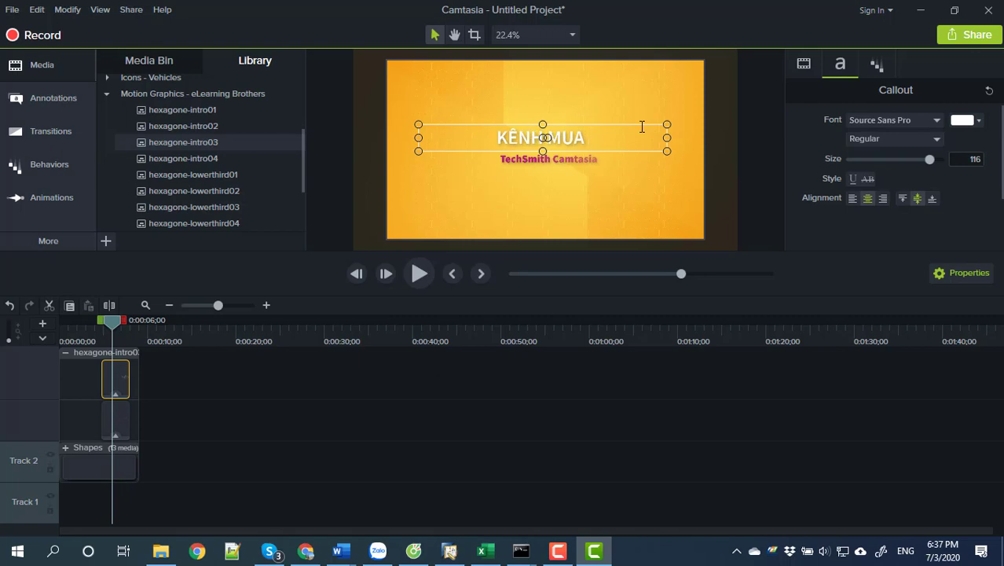
{"action": "type", "text": " SOM"}
{"action": "key", "text": "BackSpace"}
{"action": "key", "text": "BackSpace"}
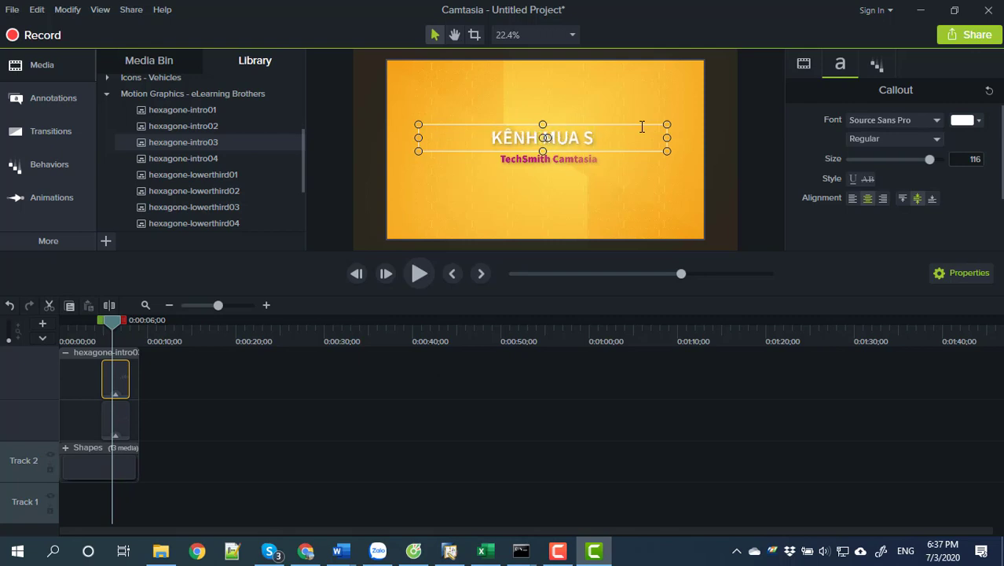
{"action": "type", "text": "AM"}
{"action": "key", "text": "BackSpace"}
{"action": "key", "text": "BackSpace"}
{"action": "type", "text": "ẮM THÔNG"}
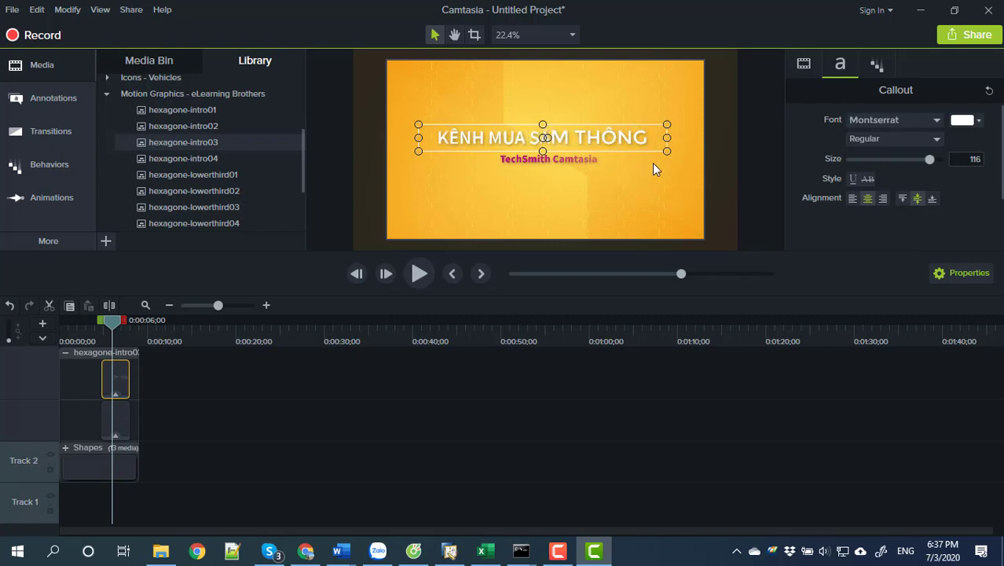
{"action": "type", "text": " MINH"}
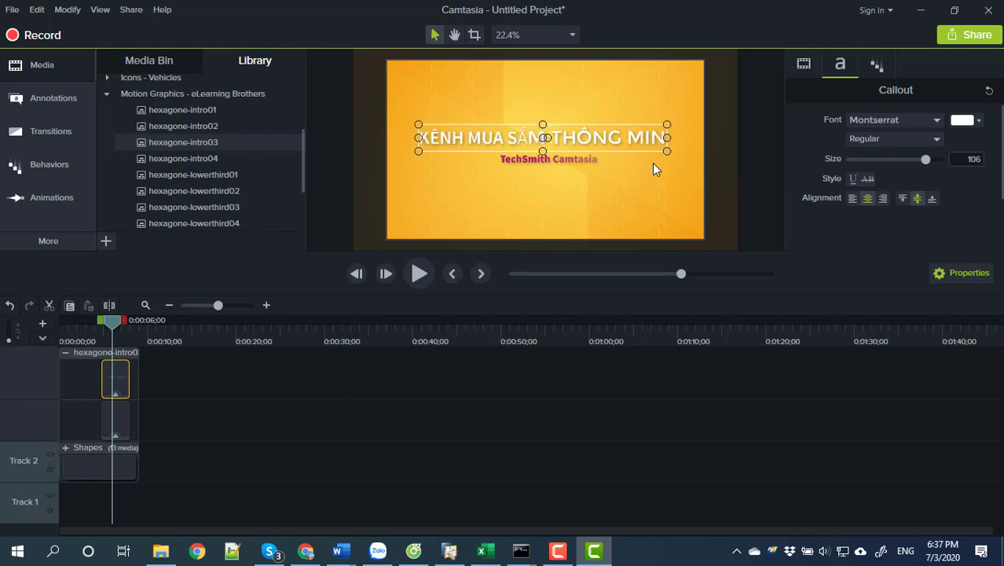
{"action": "left_click", "coordinate": [626, 188]}
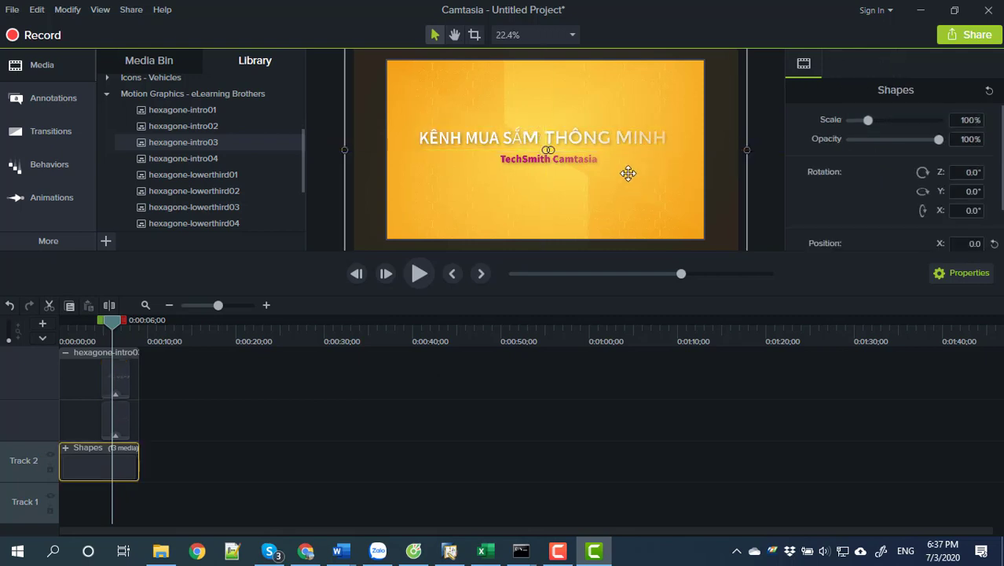
Set the font of the upper title "KÊNH MUA SẮM THÔNG MINH" to Arial
{"action": "double_click", "coordinate": [621, 145]}
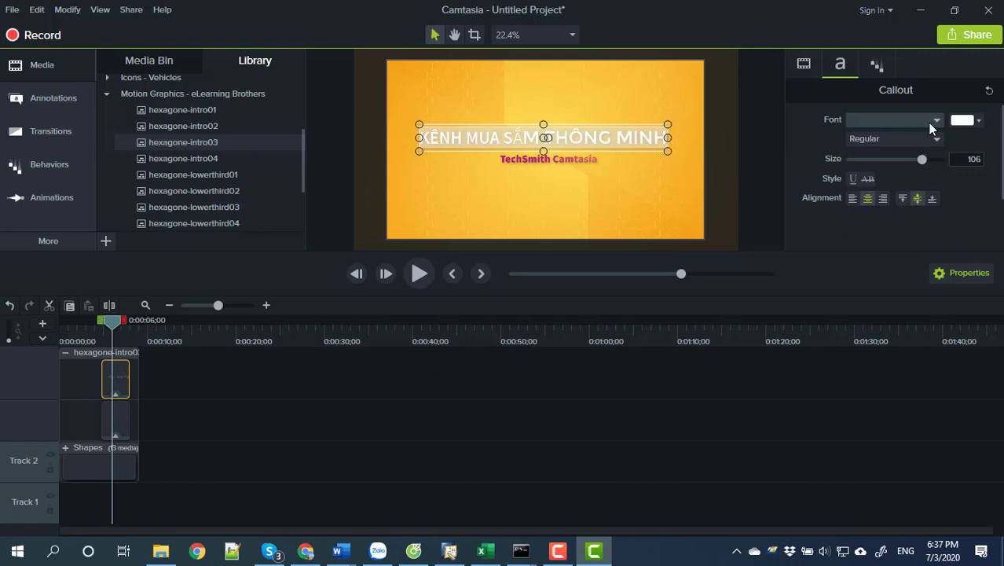
{"action": "left_click", "coordinate": [880, 122]}
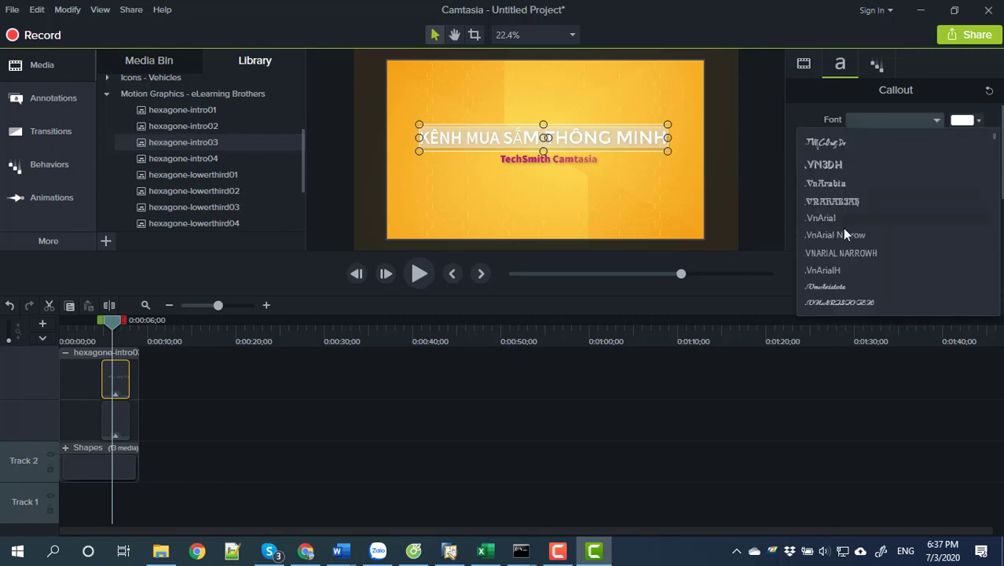
{"action": "scroll", "coordinate": [831, 243], "scroll_direction": "down", "scroll_amount": 12}
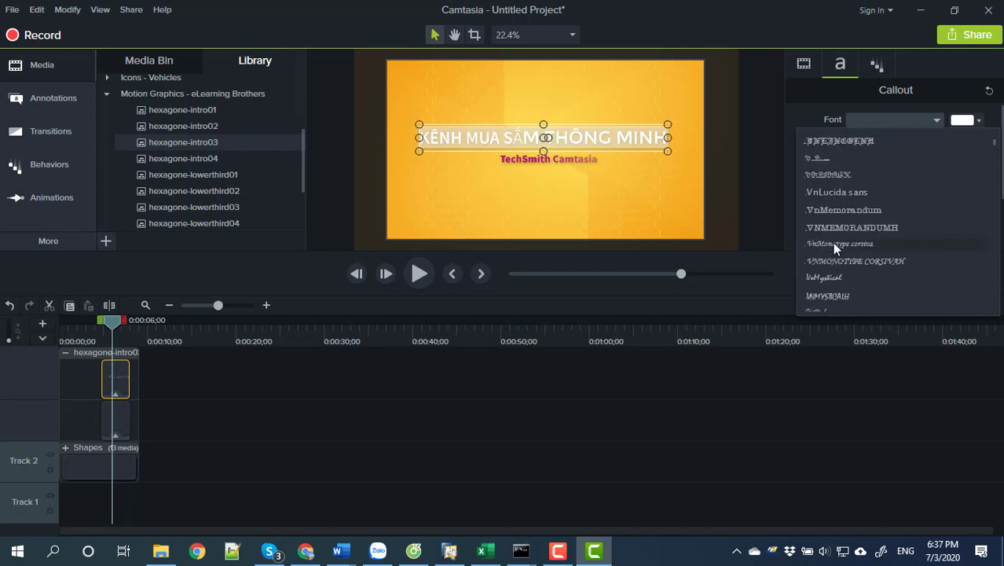
{"action": "scroll", "coordinate": [834, 246], "scroll_direction": "down", "scroll_amount": 10}
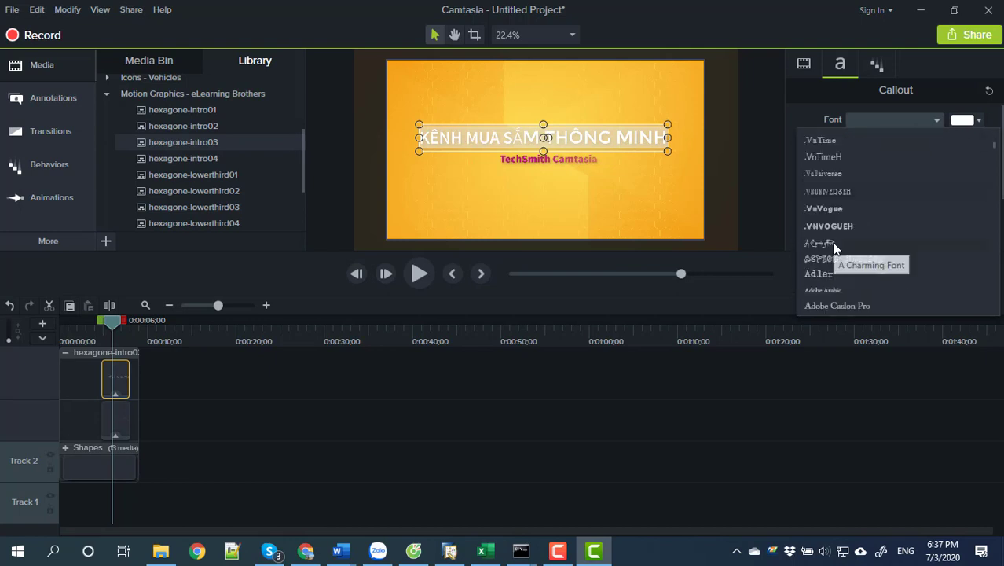
{"action": "scroll", "coordinate": [834, 248], "scroll_direction": "down", "scroll_amount": 2}
{"action": "scroll", "coordinate": [834, 248], "scroll_direction": "up", "scroll_amount": 5}
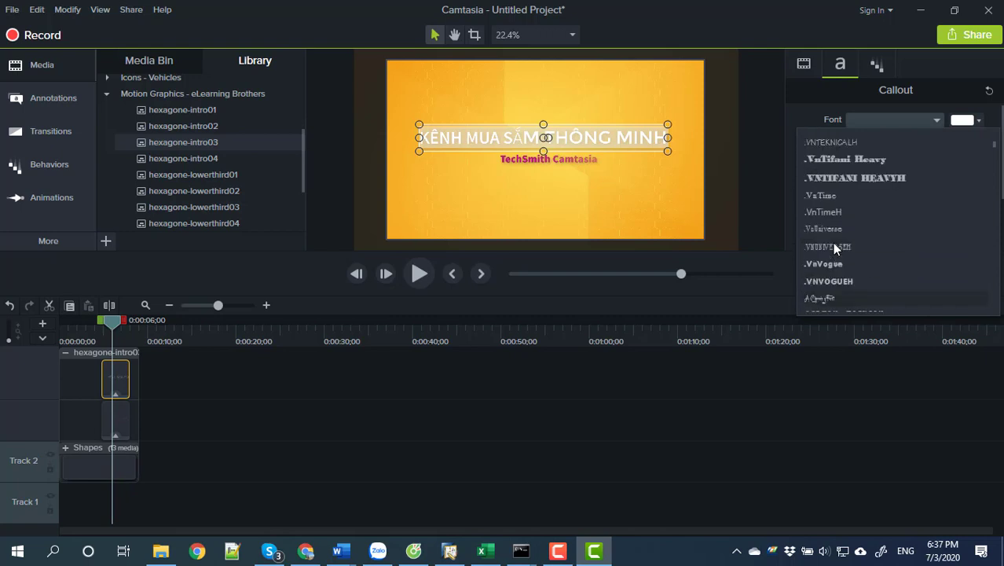
{"action": "scroll", "coordinate": [834, 248], "scroll_direction": "up", "scroll_amount": 1}
{"action": "scroll", "coordinate": [834, 248], "scroll_direction": "up", "scroll_amount": 2}
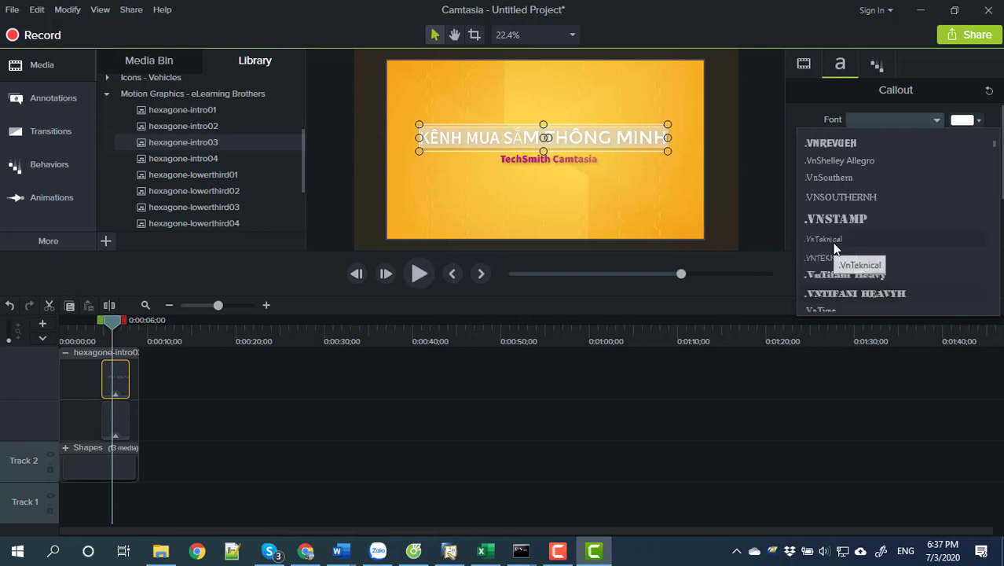
{"action": "scroll", "coordinate": [834, 249], "scroll_direction": "up", "scroll_amount": 2}
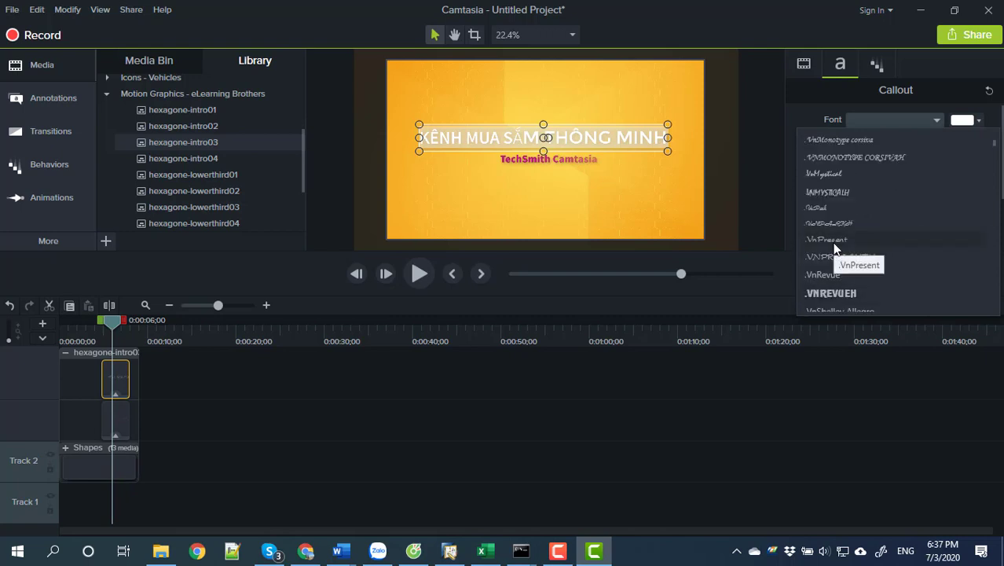
{"action": "scroll", "coordinate": [834, 248], "scroll_direction": "down", "scroll_amount": 8}
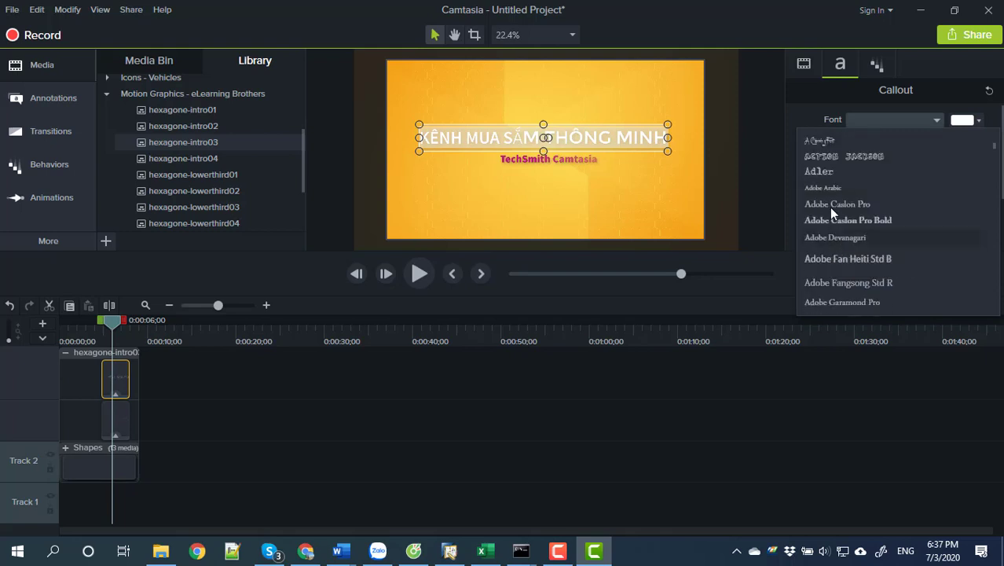
{"action": "scroll", "coordinate": [829, 207], "scroll_direction": "up", "scroll_amount": 2}
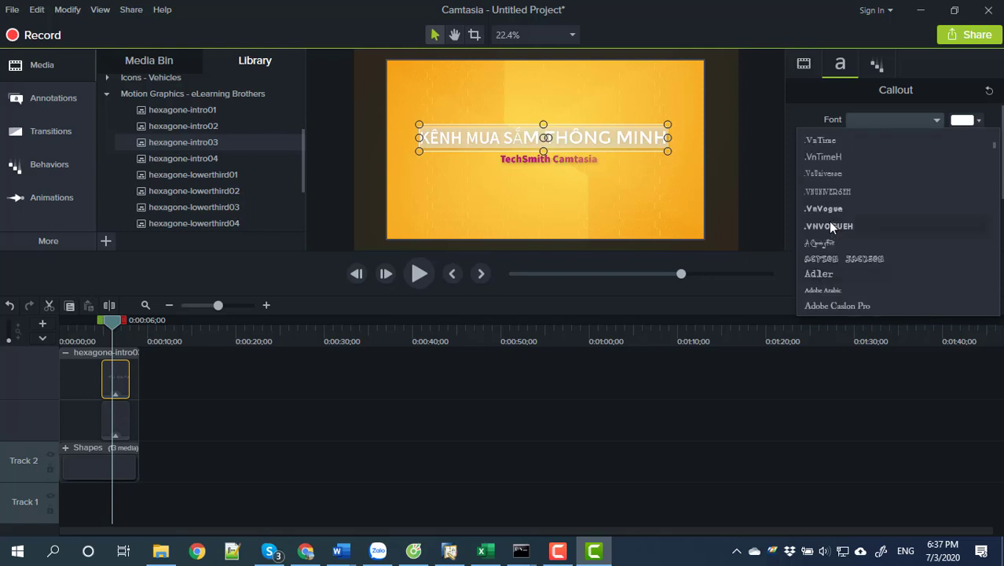
{"action": "scroll", "coordinate": [825, 261], "scroll_direction": "down", "scroll_amount": 1}
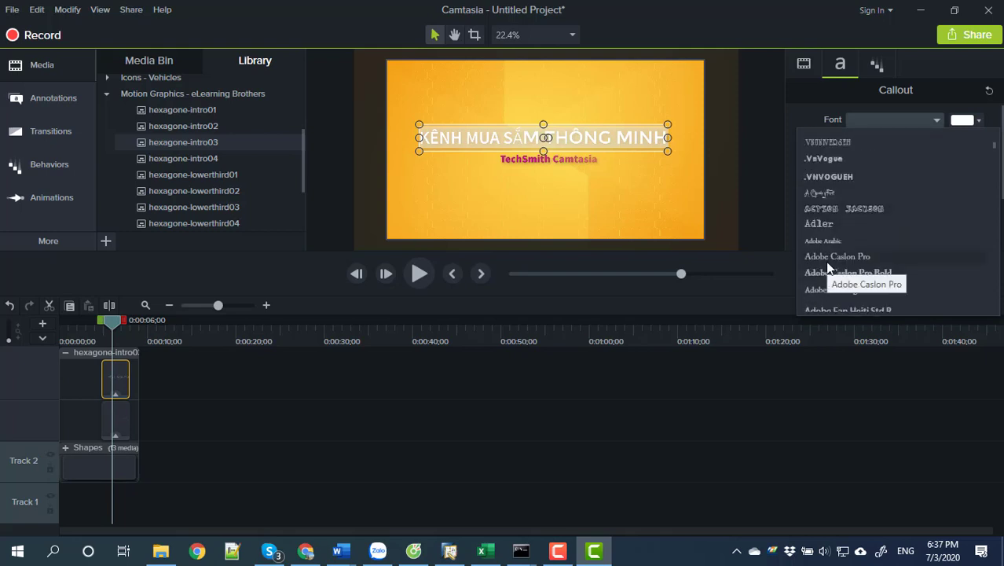
{"action": "scroll", "coordinate": [827, 267], "scroll_direction": "down", "scroll_amount": 8}
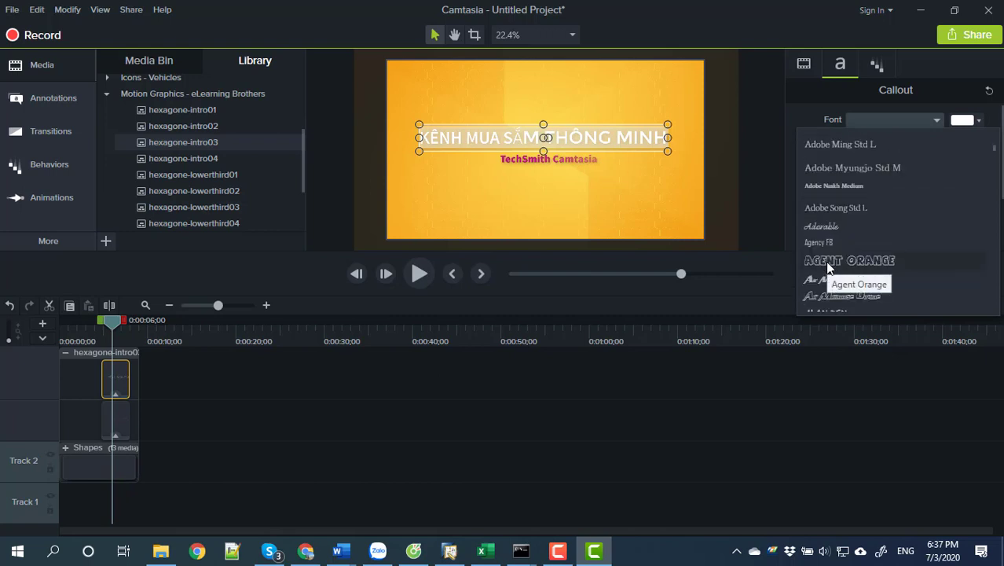
{"action": "scroll", "coordinate": [826, 267], "scroll_direction": "down", "scroll_amount": 3}
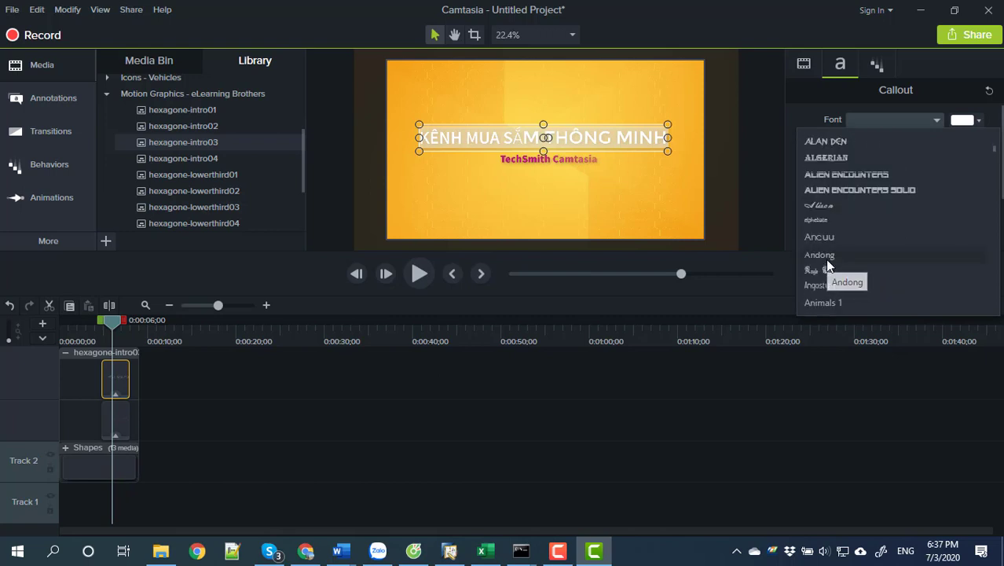
{"action": "scroll", "coordinate": [825, 267], "scroll_direction": "down", "scroll_amount": 3}
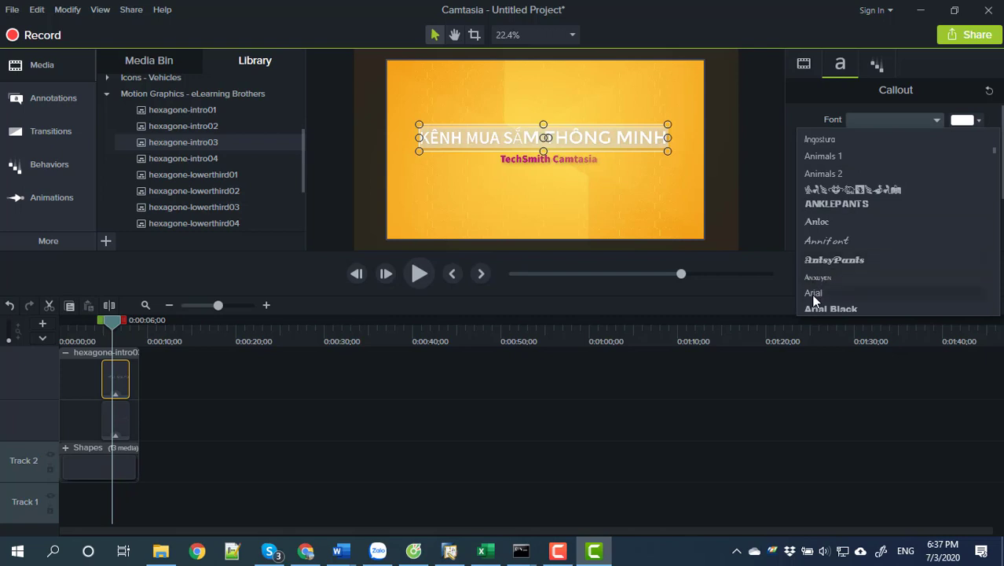
{"action": "left_click", "coordinate": [814, 293]}
{"action": "left_click", "coordinate": [620, 207]}
{"action": "left_click", "coordinate": [601, 140]}
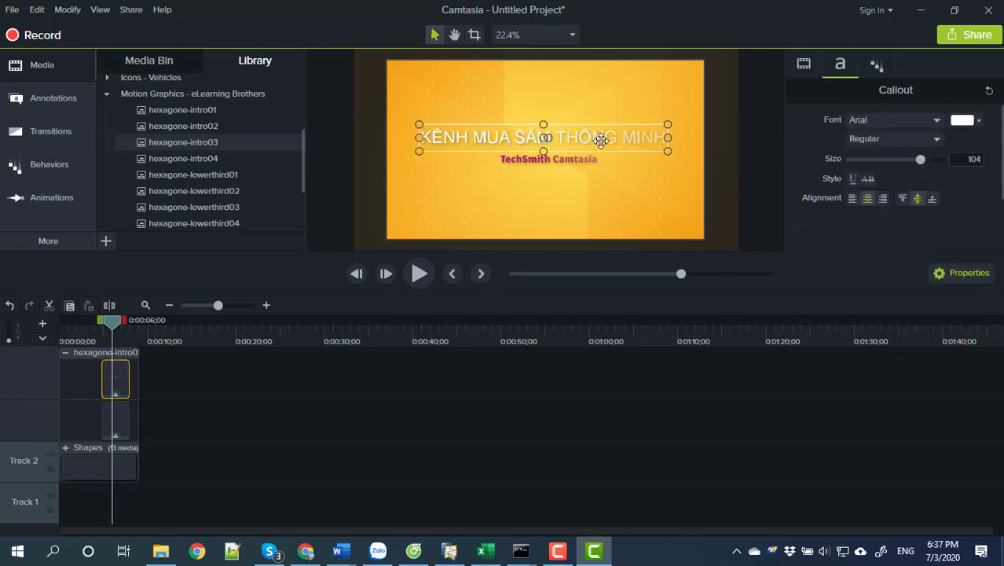
{"action": "left_click", "coordinate": [606, 183]}
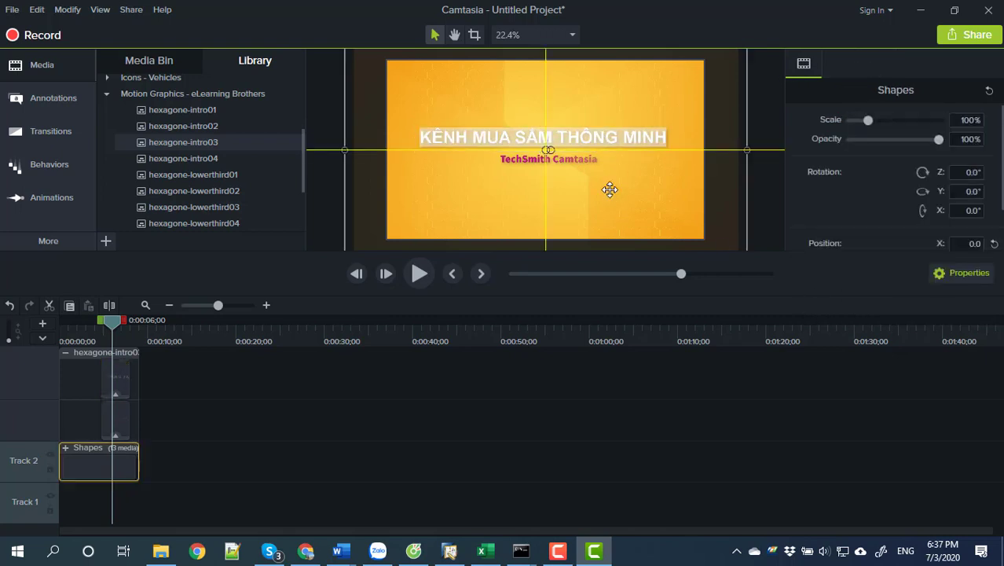
Clear the "TechSmith Camtasia" text from the subtitle callout below the title
{"action": "double_click", "coordinate": [585, 159]}
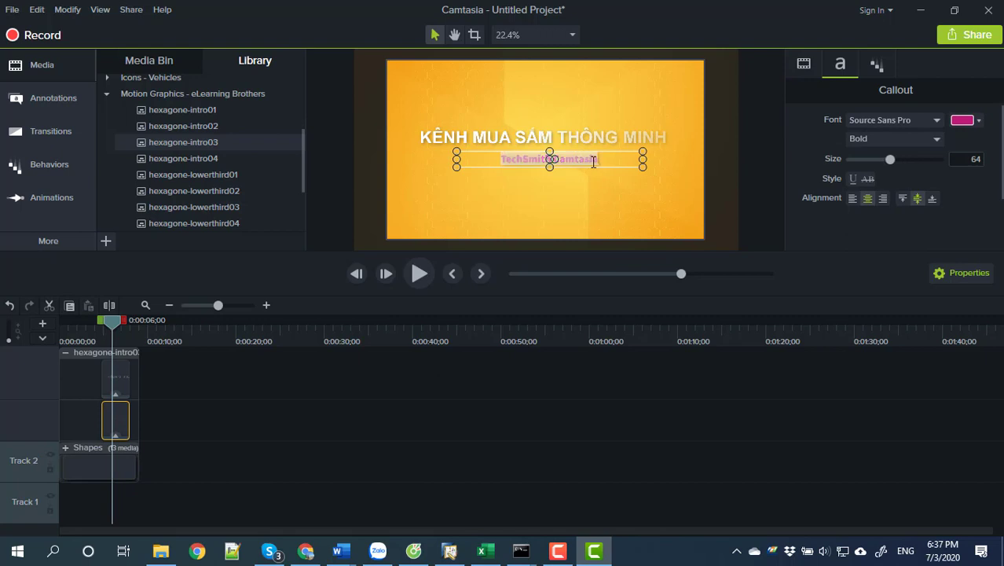
{"action": "key", "text": "Delete"}
{"action": "key", "text": "BackSpace"}
{"action": "key", "text": "ctrl+z"}
{"action": "type", "text": "GIỚI"}
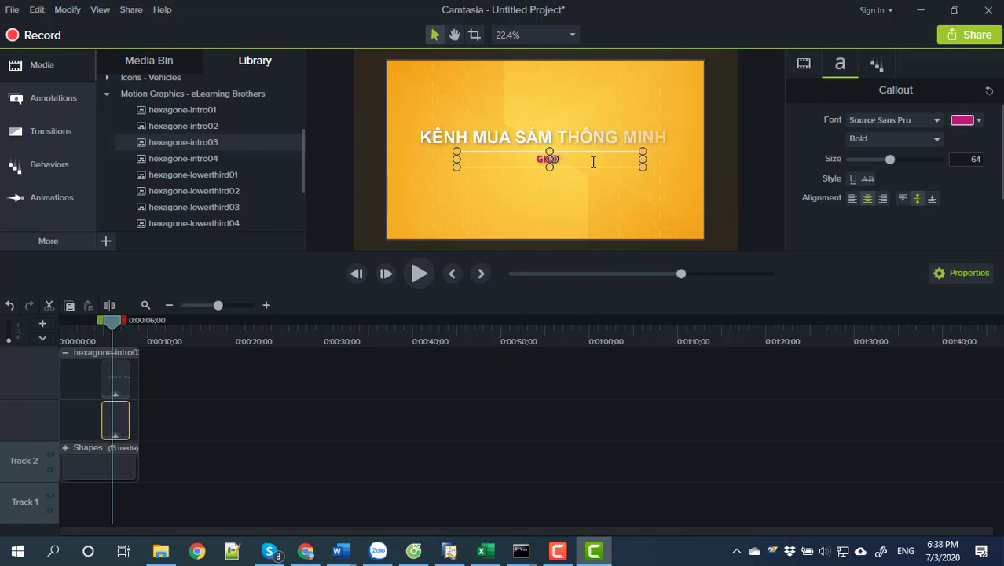
{"action": "key", "text": "BackSpace"}
{"action": "key", "text": "BackSpace"}
{"action": "key", "text": "BackSpace"}
{"action": "key", "text": "BackSpace"}
{"action": "key", "text": "BackSpace"}
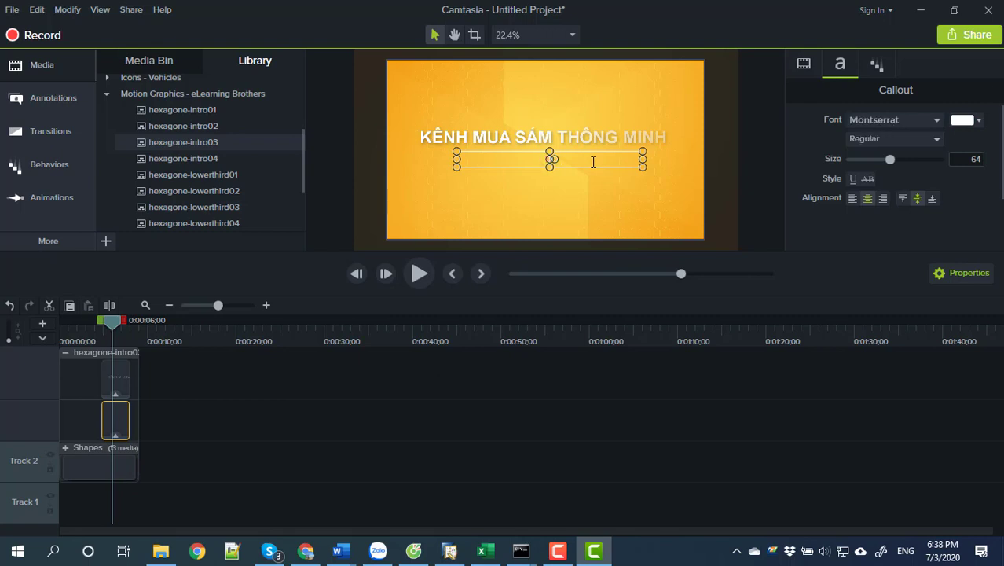
Enter "Giúp bạn lựa chọn sản phẩm tốt nhất" as the intro's subtitle text
{"action": "type", "text": "Giúp bạn"}
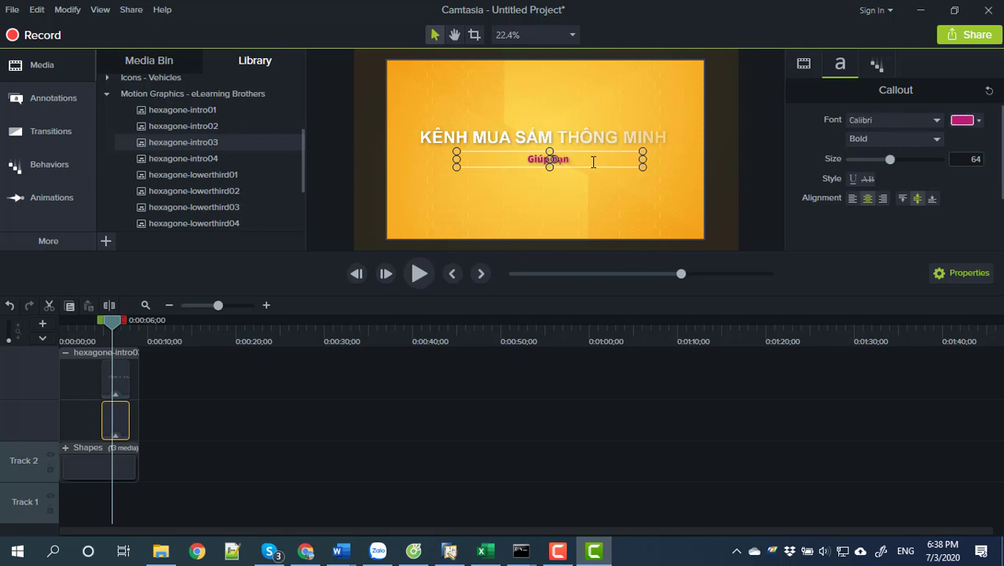
{"action": "type", "text": " lư"}
{"action": "type", "text": "ựa c"}
{"action": "type", "text": "họn"}
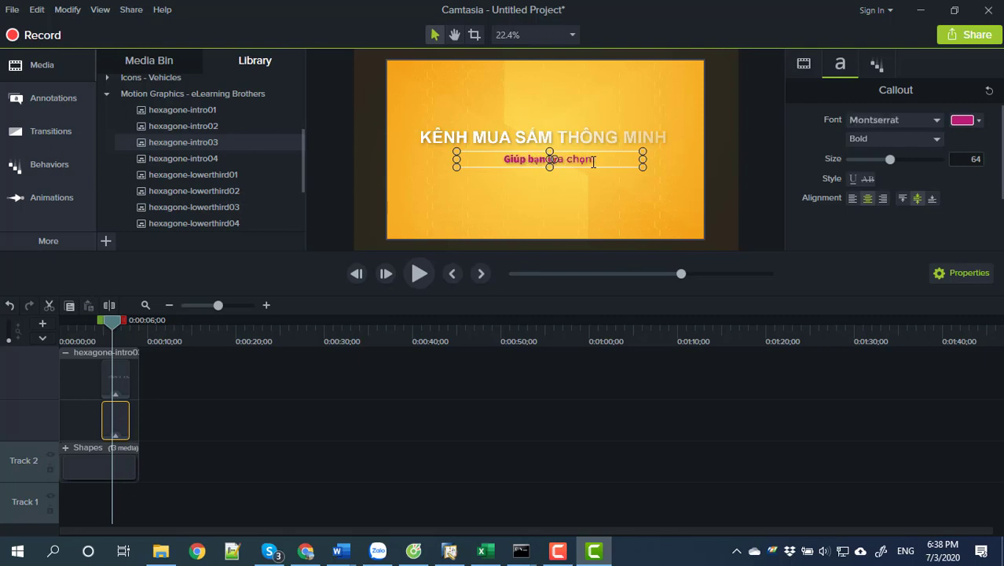
{"action": "type", "text": " saản p"}
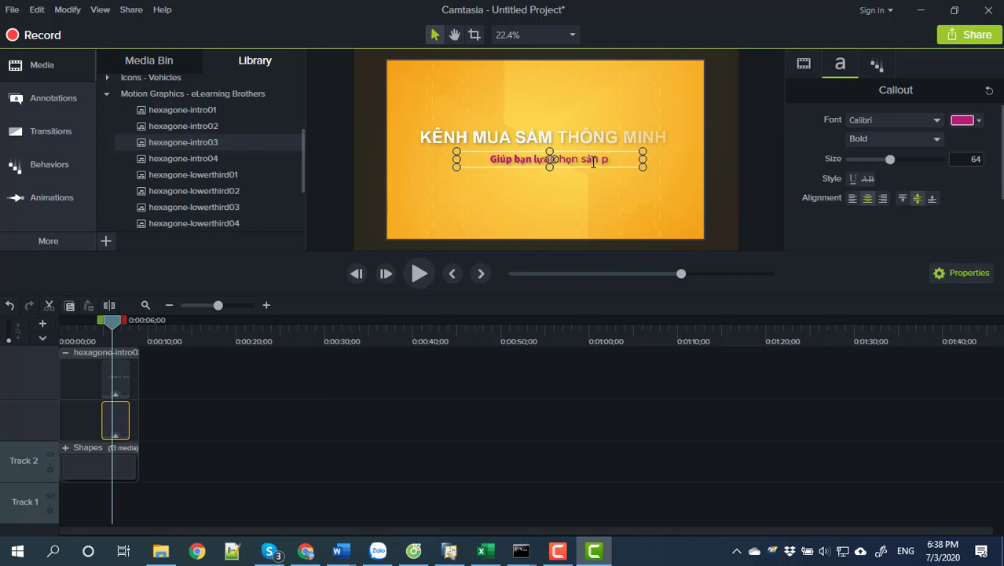
{"action": "type", "text": "haẩm"}
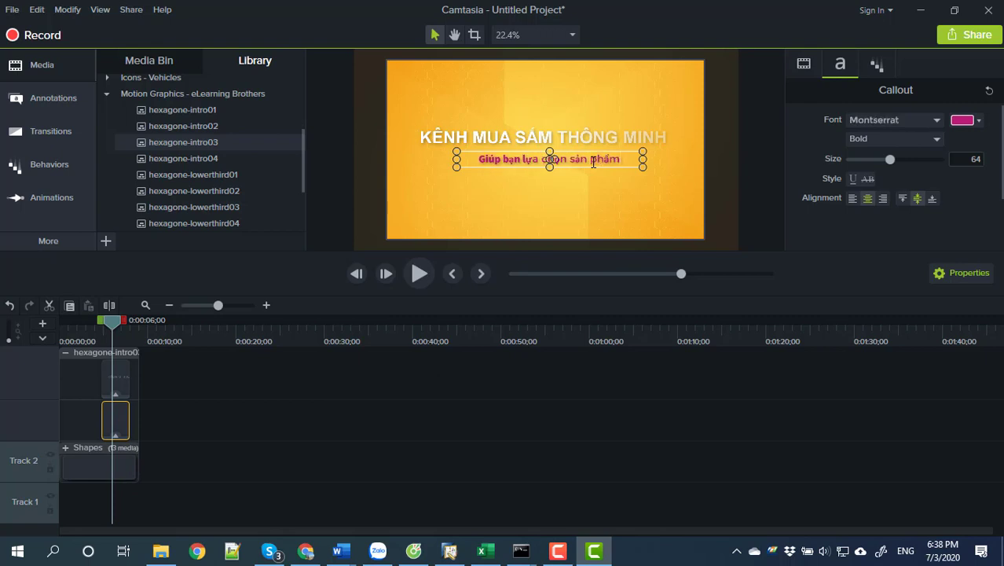
{"action": "type", "text": " tott6"}
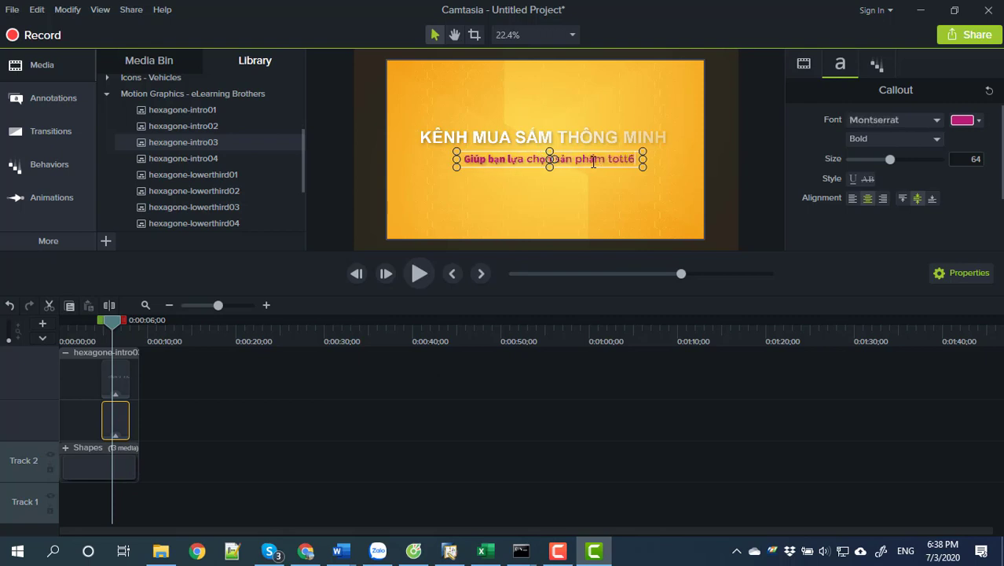
{"action": "key", "text": "BackSpace"}
{"action": "key", "text": "BackSpace"}
{"action": "key", "text": "BackSpace"}
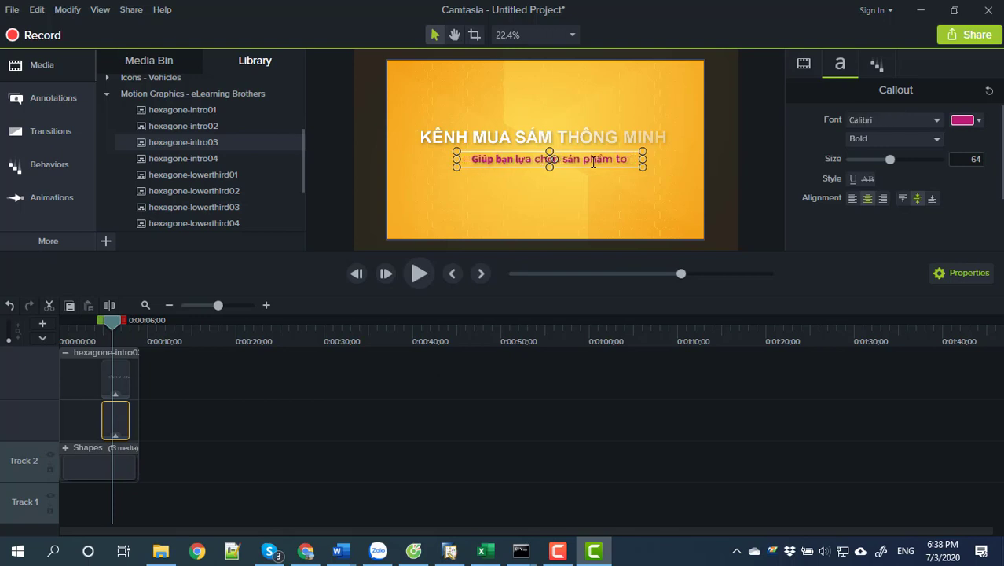
{"action": "key", "text": "BackSpace"}
{"action": "type", "text": "t"}
{"action": "key", "text": "ctrl+z"}
{"action": "key", "text": "ctrl+z"}
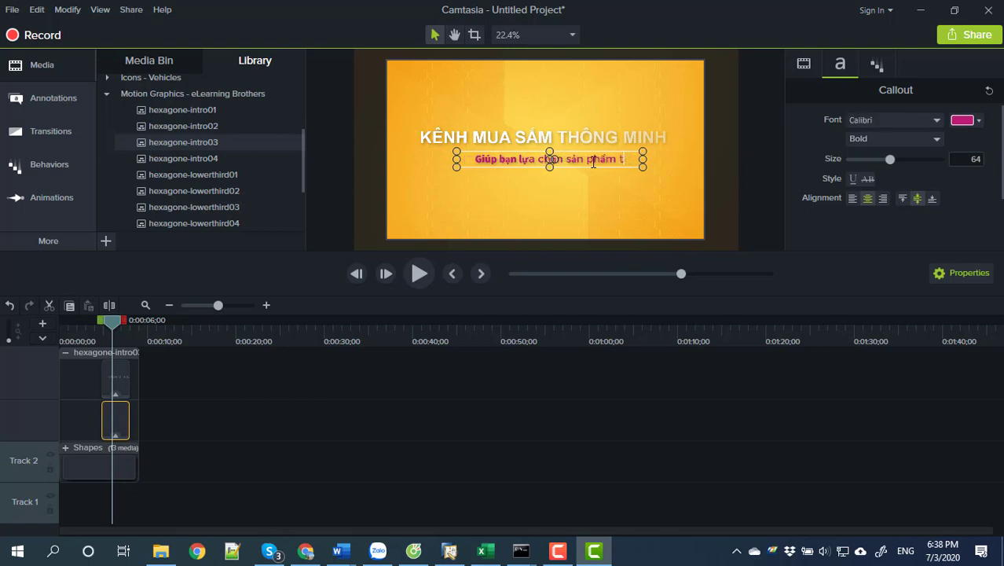
{"action": "type", "text": "ốt"}
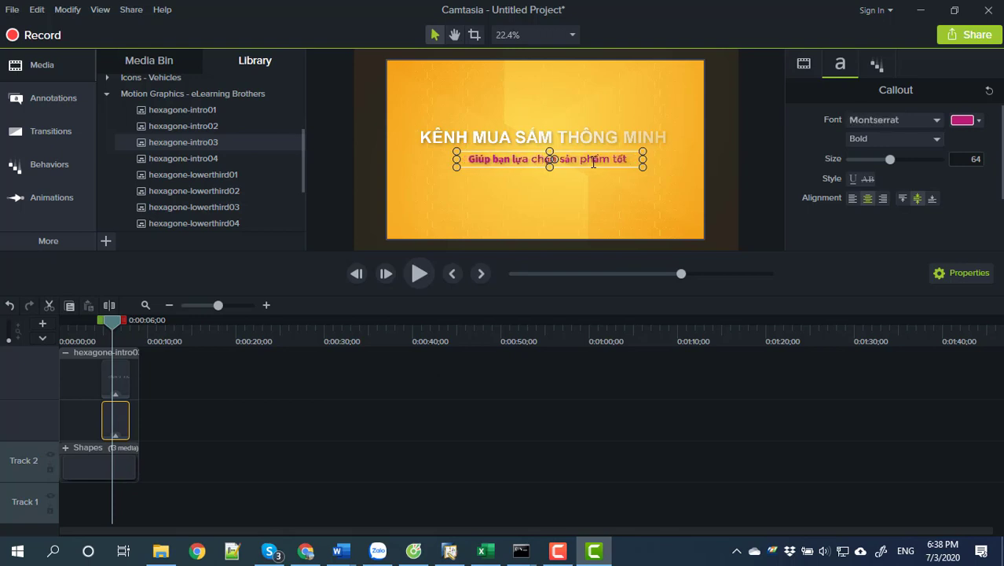
{"action": "type", "text": " nhất"}
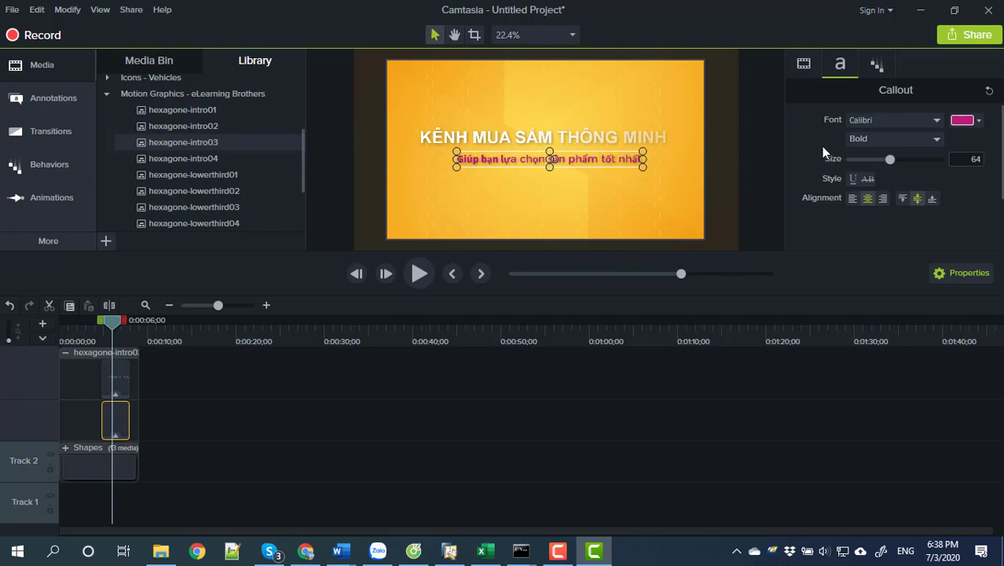
Try to set the font of the subtitle callout to Arial
{"action": "left_click", "coordinate": [877, 124]}
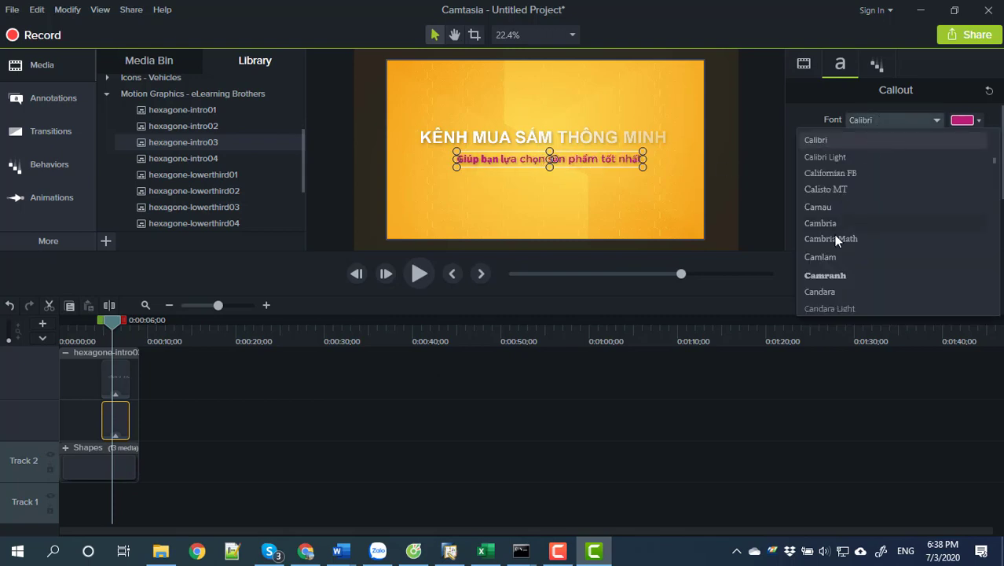
{"action": "scroll", "coordinate": [832, 249], "scroll_direction": "down", "scroll_amount": 8}
{"action": "scroll", "coordinate": [826, 264], "scroll_direction": "up", "scroll_amount": 3}
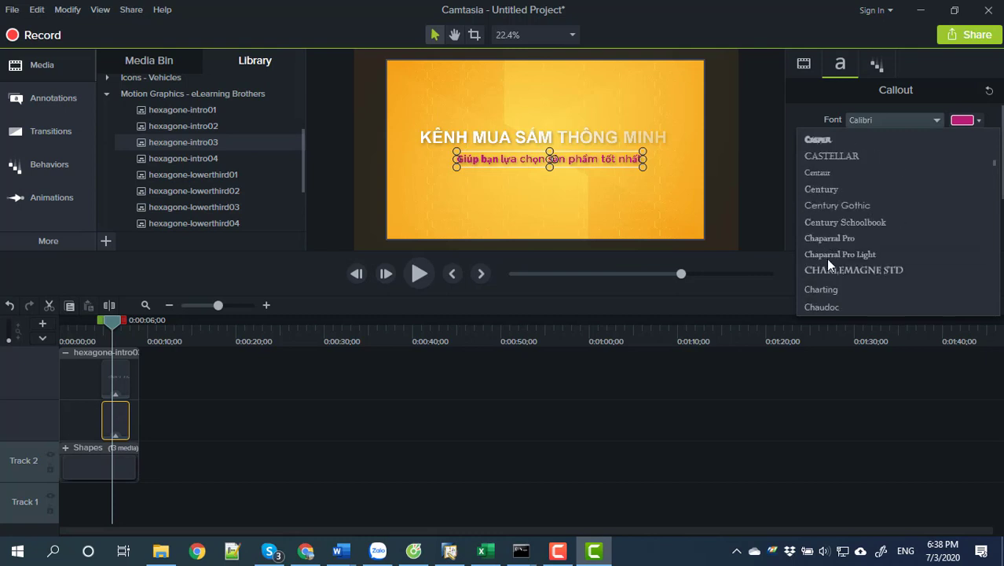
{"action": "scroll", "coordinate": [826, 258], "scroll_direction": "up", "scroll_amount": 3}
{"action": "scroll", "coordinate": [825, 252], "scroll_direction": "down", "scroll_amount": 8}
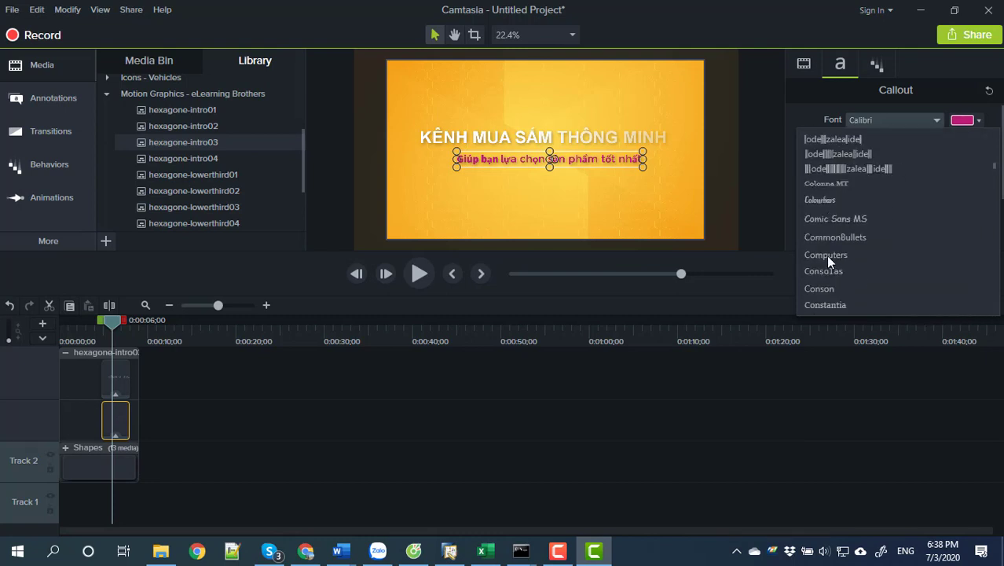
{"action": "scroll", "coordinate": [825, 255], "scroll_direction": "down", "scroll_amount": 10}
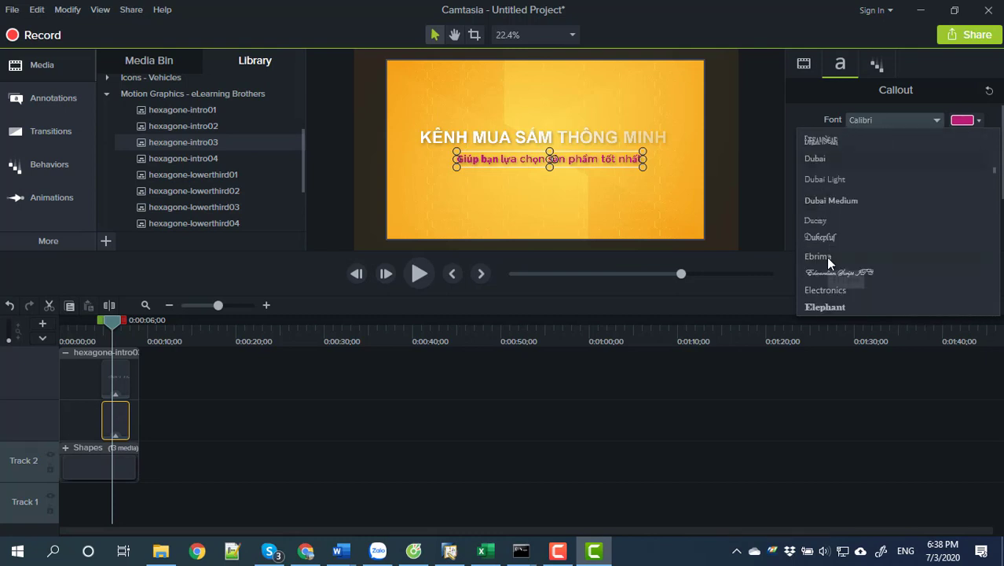
{"action": "scroll", "coordinate": [827, 260], "scroll_direction": "down", "scroll_amount": 10}
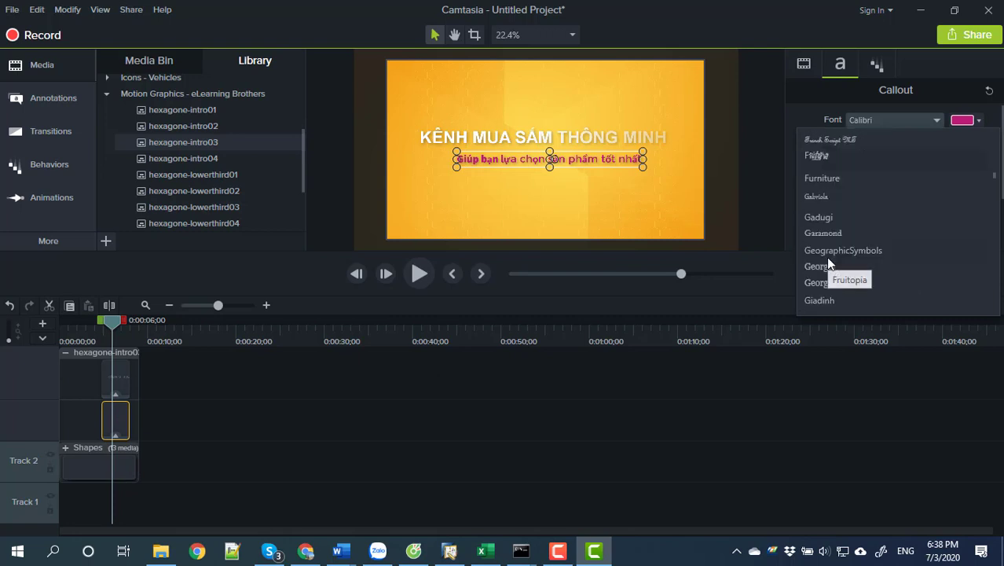
{"action": "scroll", "coordinate": [828, 264], "scroll_direction": "down", "scroll_amount": 10}
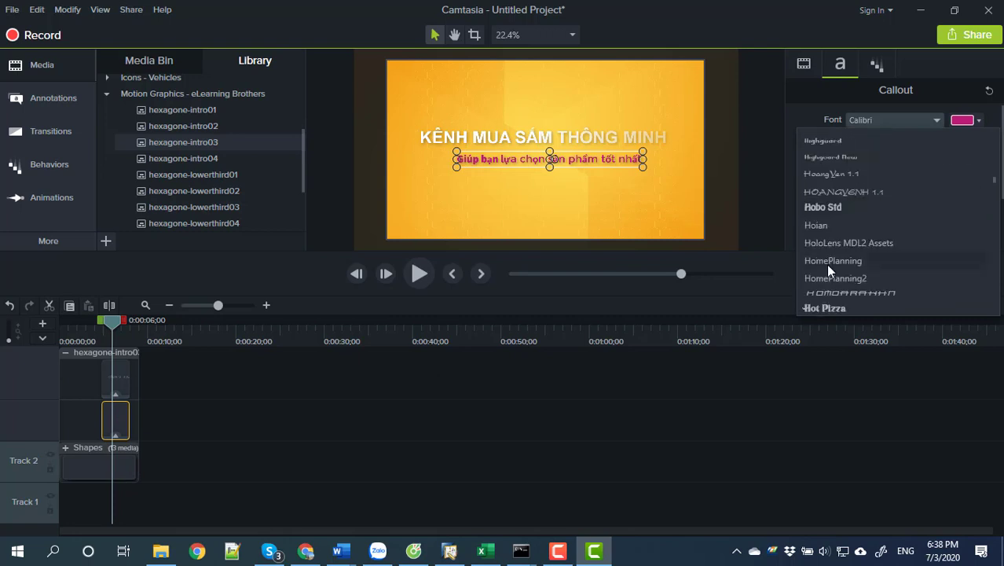
{"action": "scroll", "coordinate": [826, 264], "scroll_direction": "down", "scroll_amount": 5}
{"action": "scroll", "coordinate": [826, 256], "scroll_direction": "up", "scroll_amount": 10}
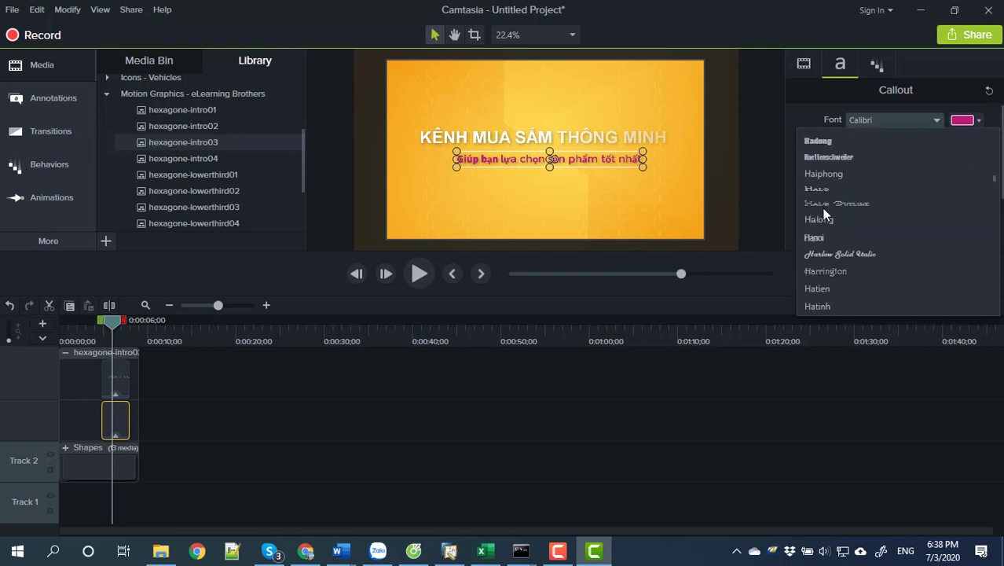
{"action": "scroll", "coordinate": [824, 212], "scroll_direction": "up", "scroll_amount": 20}
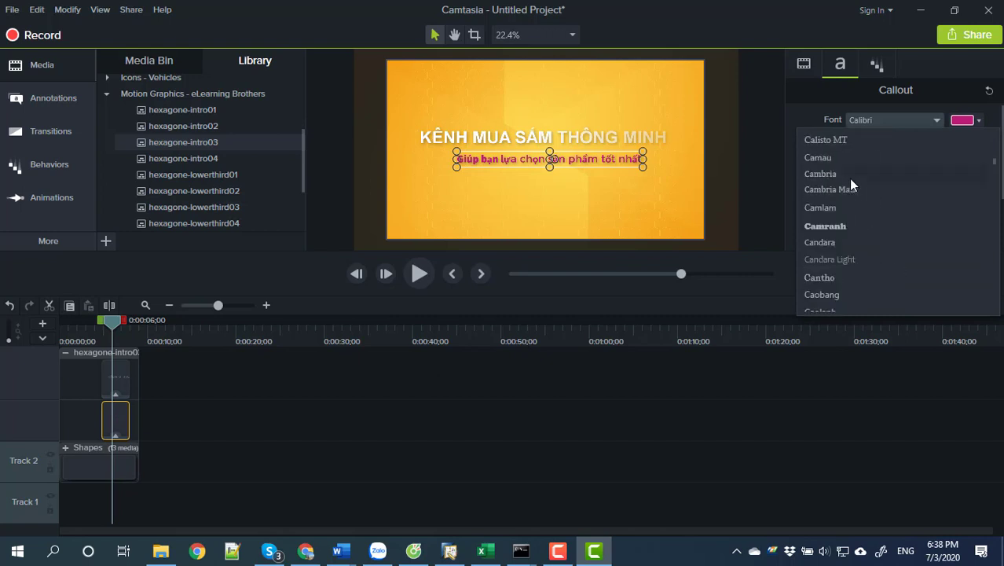
{"action": "scroll", "coordinate": [850, 183], "scroll_direction": "up", "scroll_amount": 20}
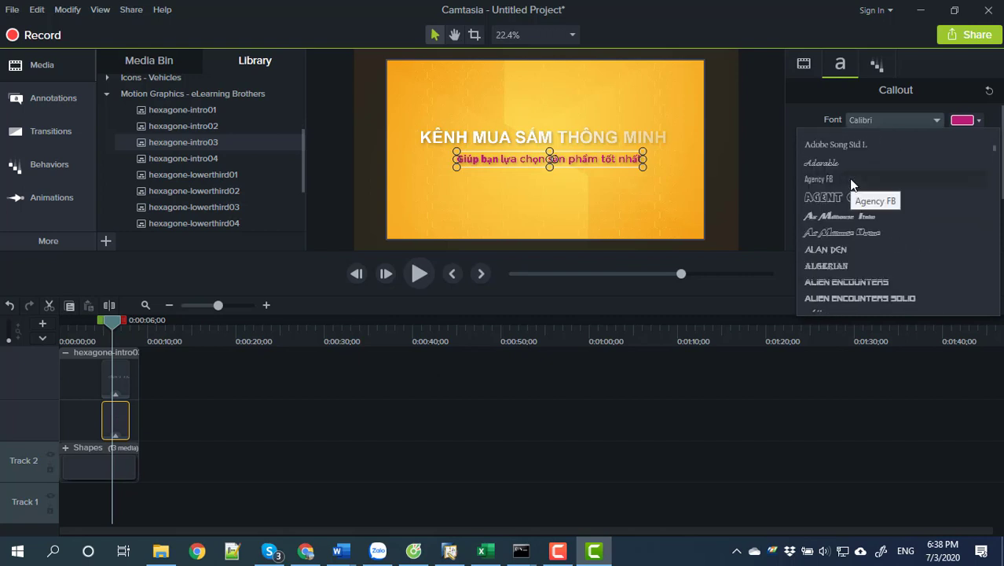
{"action": "scroll", "coordinate": [839, 230], "scroll_direction": "down", "scroll_amount": 5}
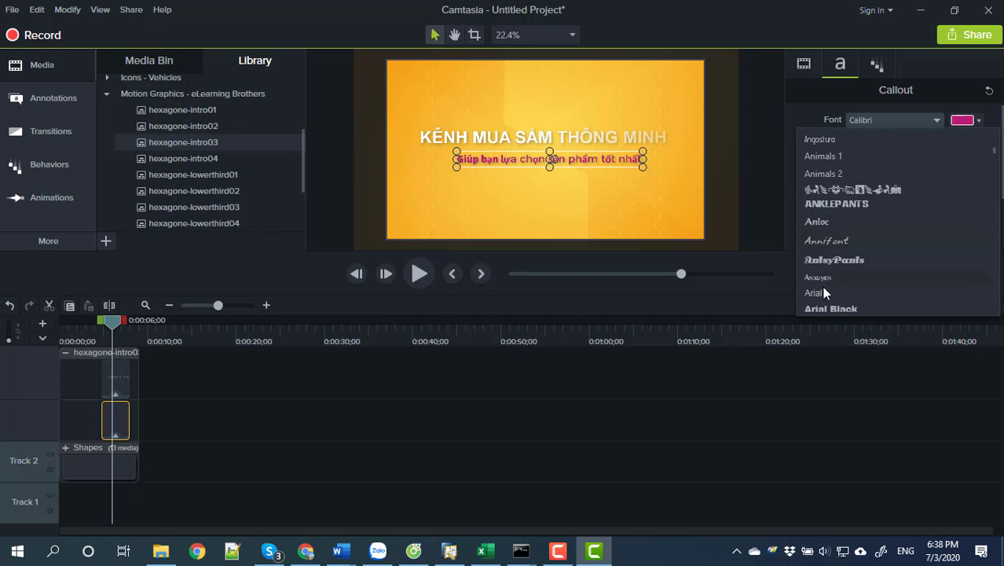
{"action": "left_click", "coordinate": [817, 292]}
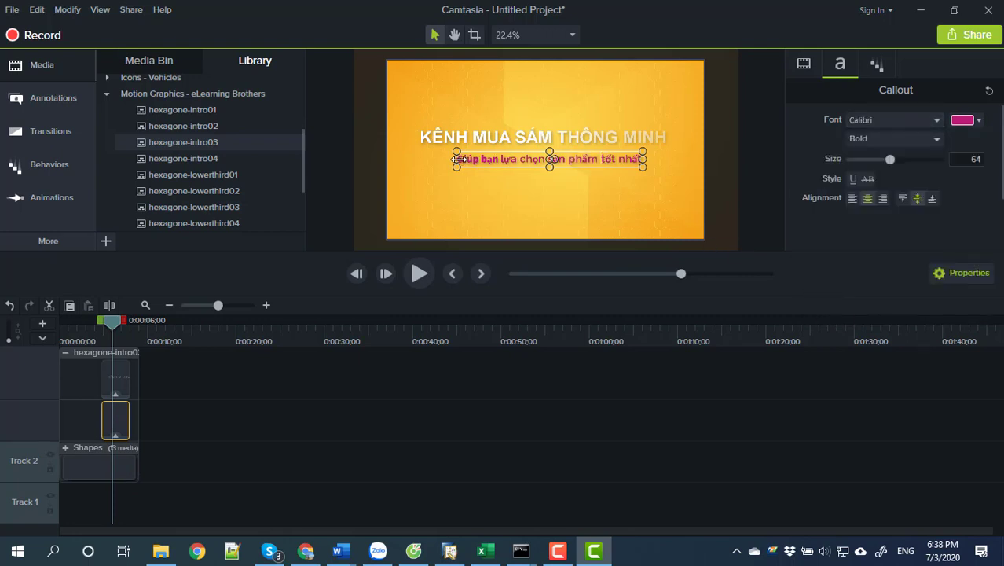
{"action": "left_click_drag", "start_coordinate": [458, 158], "coordinate": [452, 159]}
{"action": "key", "text": "ctrl+z"}
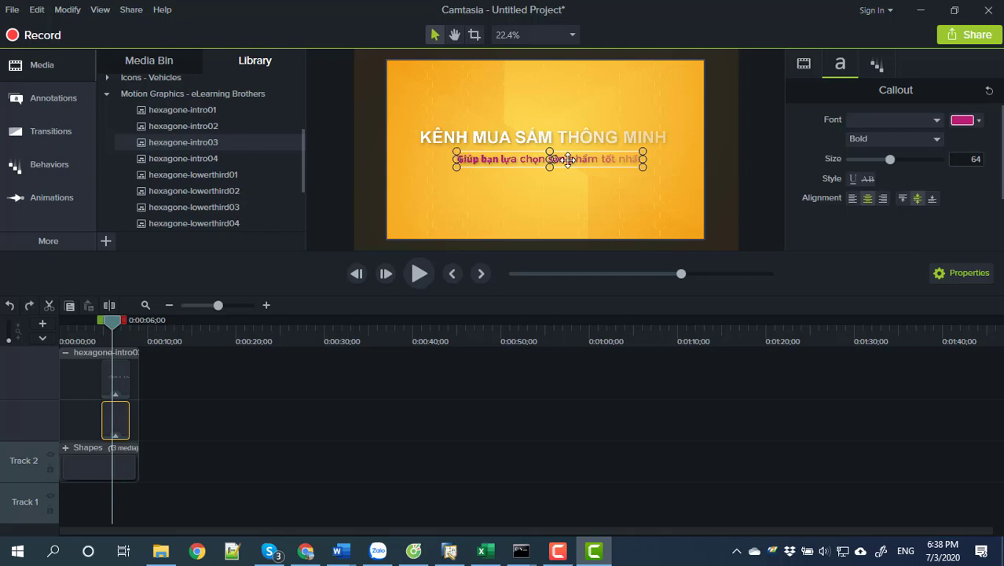
Select the whole subtitle text "Giúp bạn lựa chọn sản phẩm tốt nhất" and set its font to Arial
{"action": "double_click", "coordinate": [633, 158]}
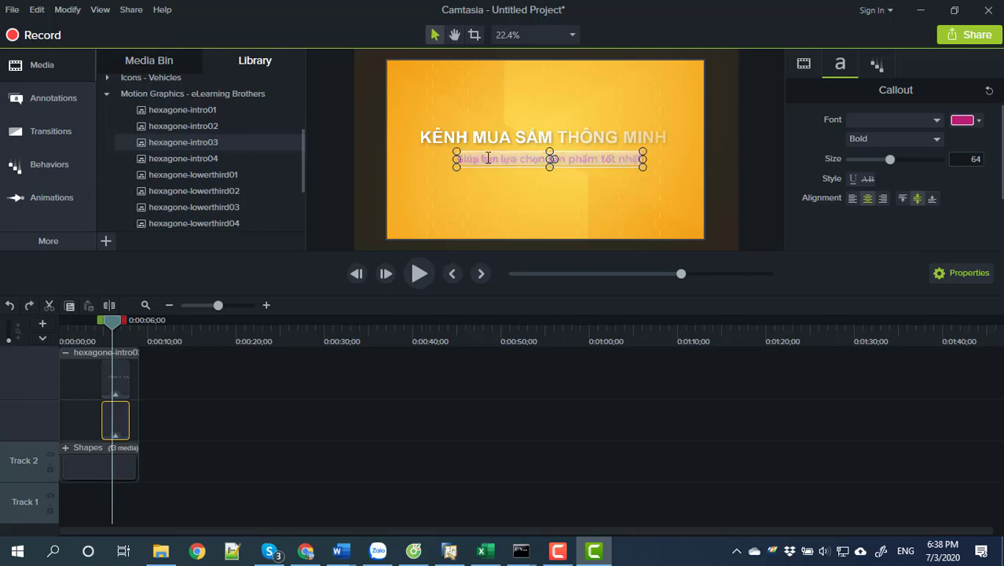
{"action": "left_click", "coordinate": [935, 121]}
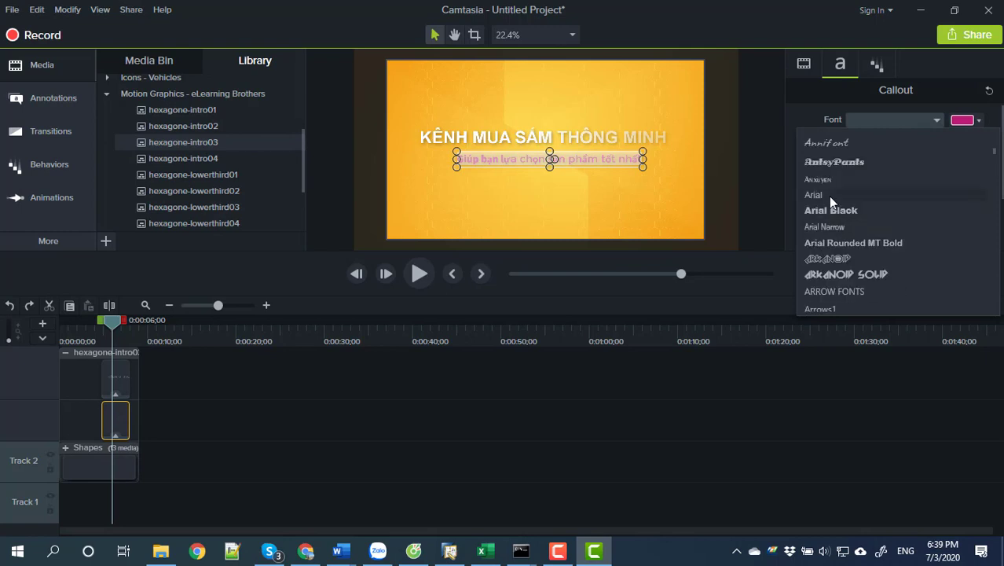
{"action": "left_click", "coordinate": [829, 197]}
{"action": "left_click", "coordinate": [617, 224]}
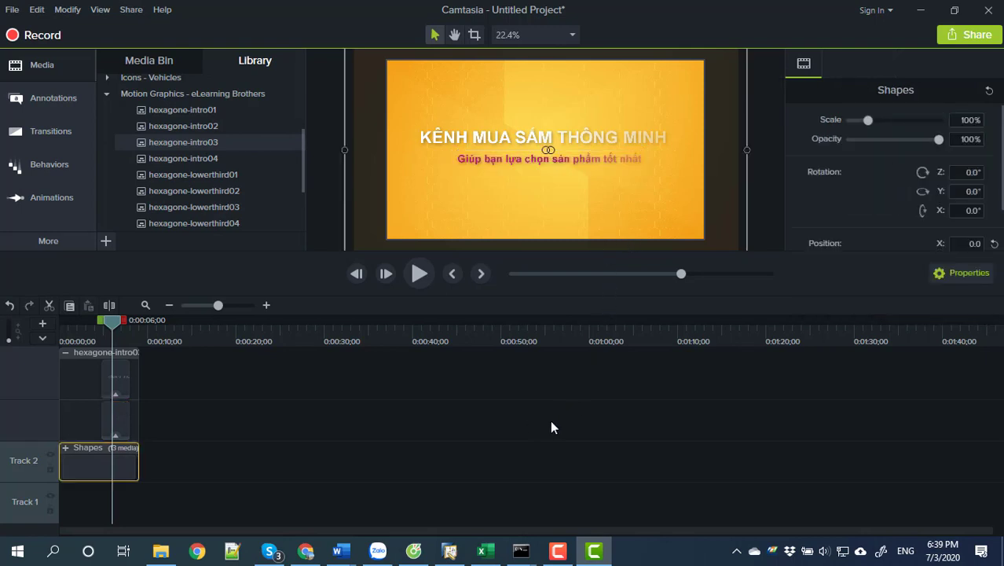
{"action": "mouse_move", "coordinate": [108, 319]}
{"action": "left_mouse_down"}
{"action": "mouse_move", "coordinate": [64, 322]}
{"action": "mouse_move", "coordinate": [170, 322]}
{"action": "mouse_move", "coordinate": [106, 326]}
{"action": "left_mouse_up"}
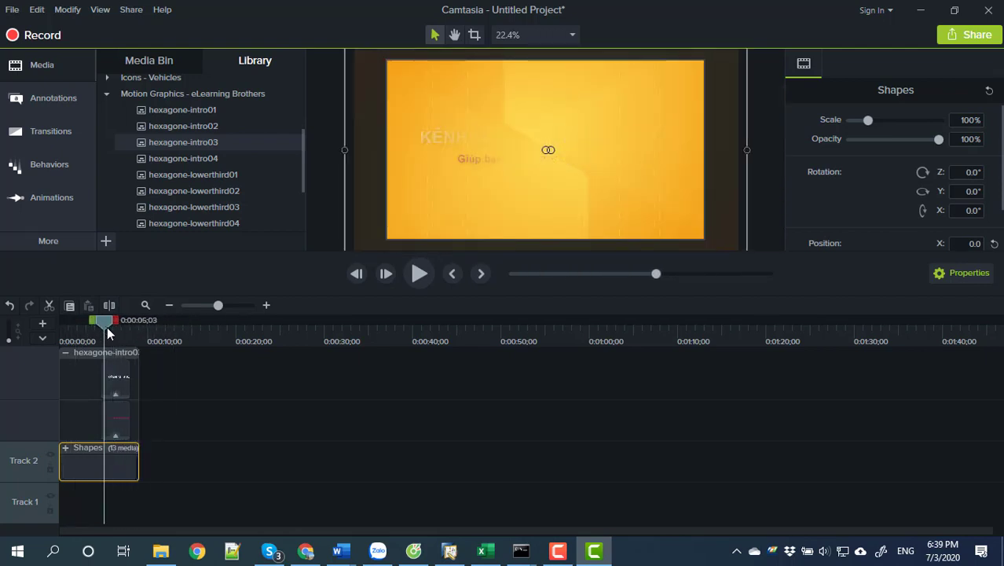
Start saving the project under a new name and browse to the HINH ANH SAN PHAM folder inside camtasia
{"action": "left_click", "coordinate": [12, 9]}
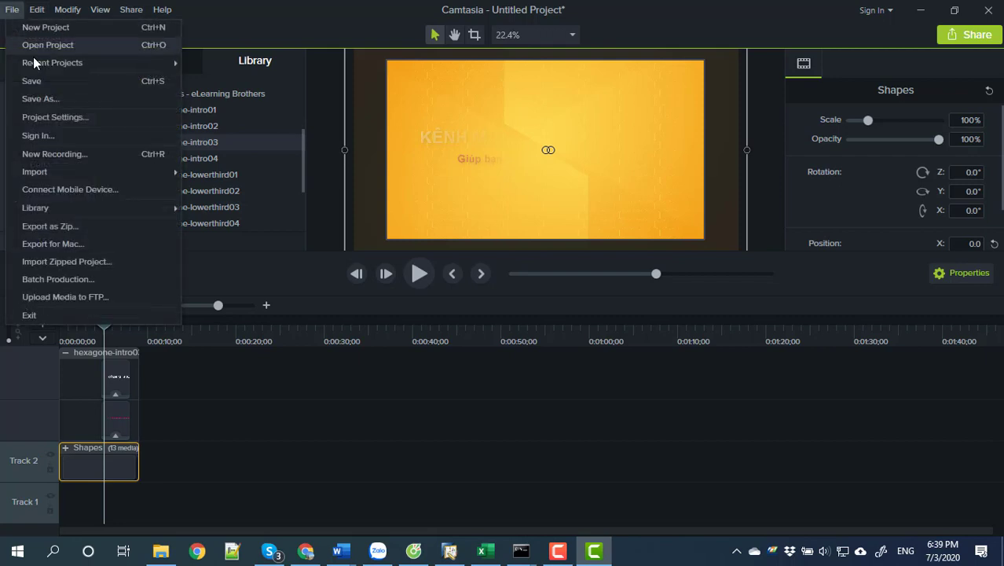
{"action": "left_click", "coordinate": [47, 99]}
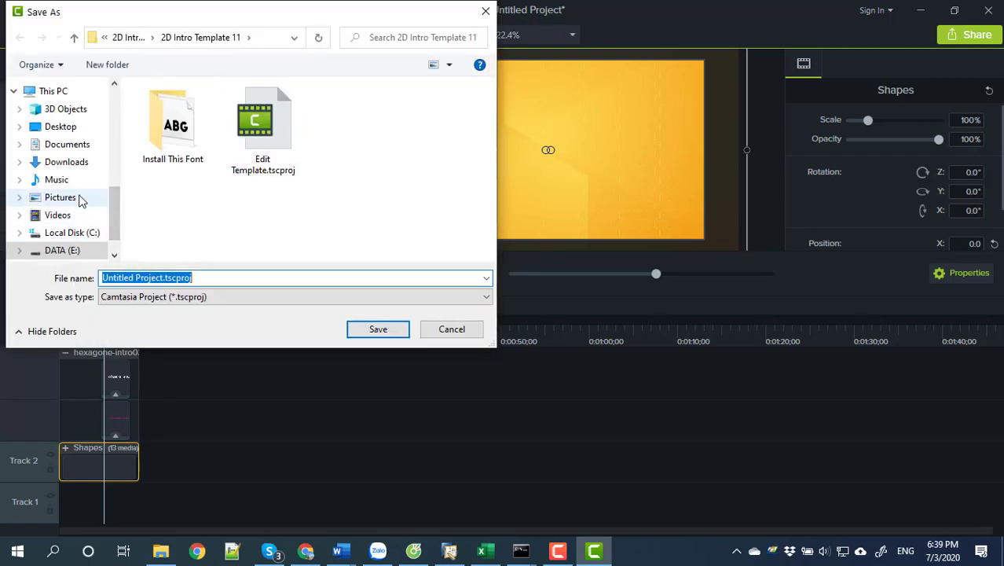
{"action": "scroll", "coordinate": [78, 201], "scroll_direction": "up", "scroll_amount": 5}
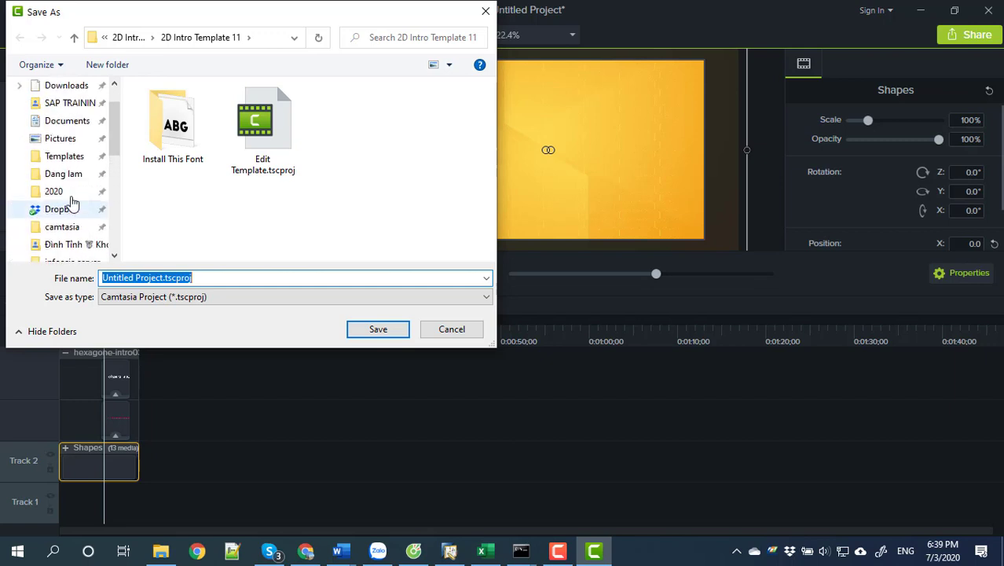
{"action": "scroll", "coordinate": [71, 203], "scroll_direction": "up", "scroll_amount": 3}
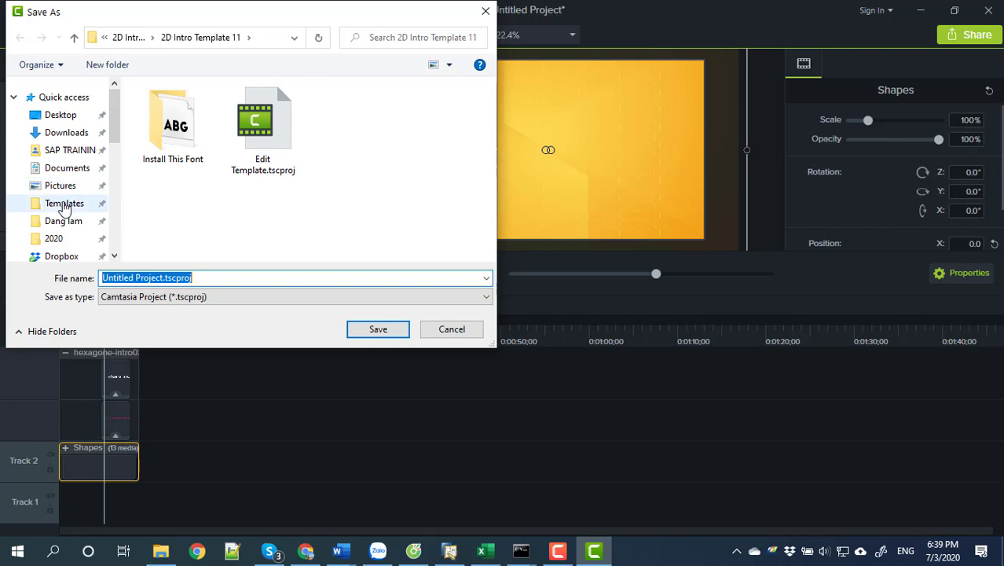
{"action": "scroll", "coordinate": [64, 208], "scroll_direction": "down", "scroll_amount": 1}
{"action": "left_click", "coordinate": [63, 244]}
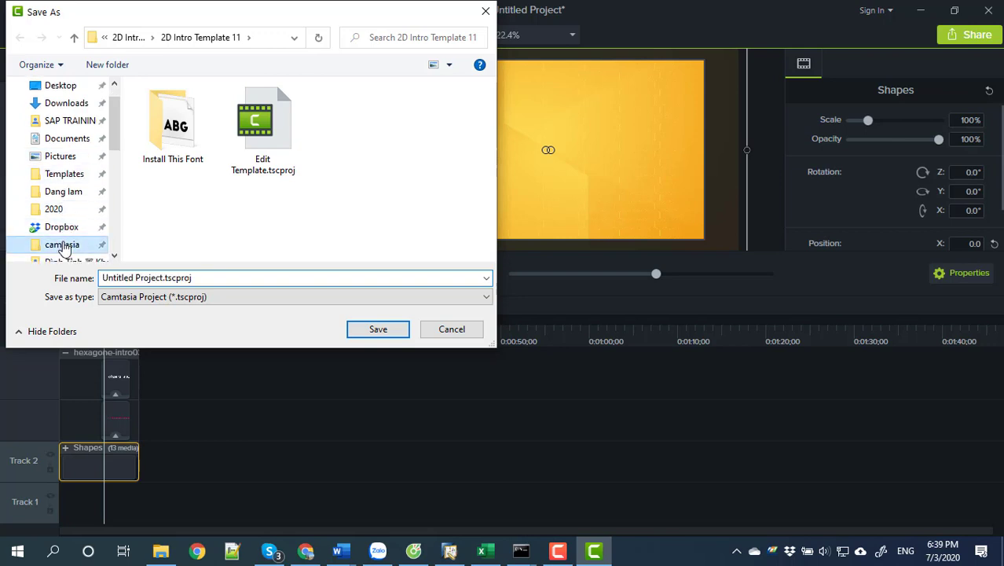
{"action": "double_click", "coordinate": [179, 110]}
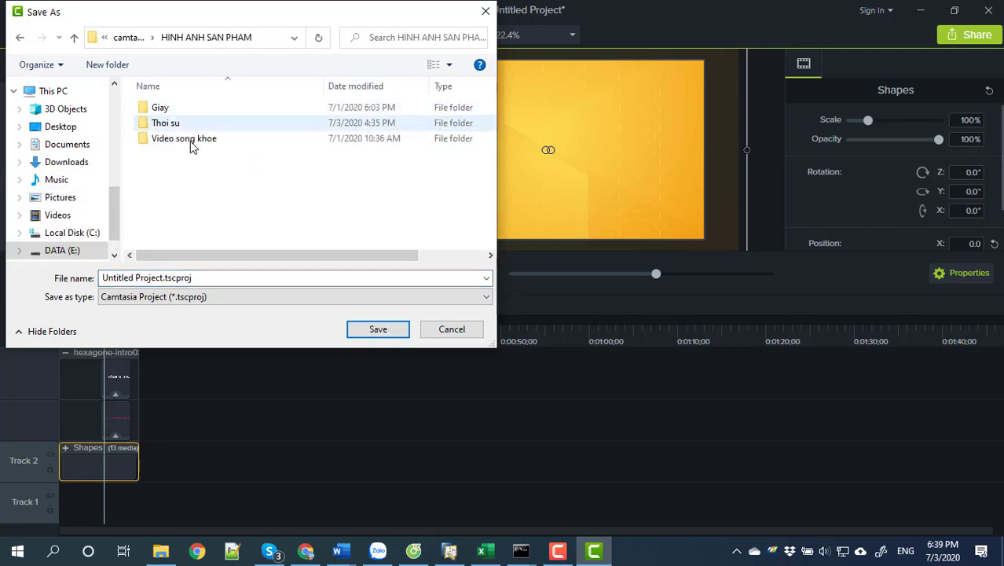
Name the project file "intro kenh mua sam thong minh" and save it
{"action": "left_click", "coordinate": [201, 273]}
{"action": "key", "text": "ctrl+a"}
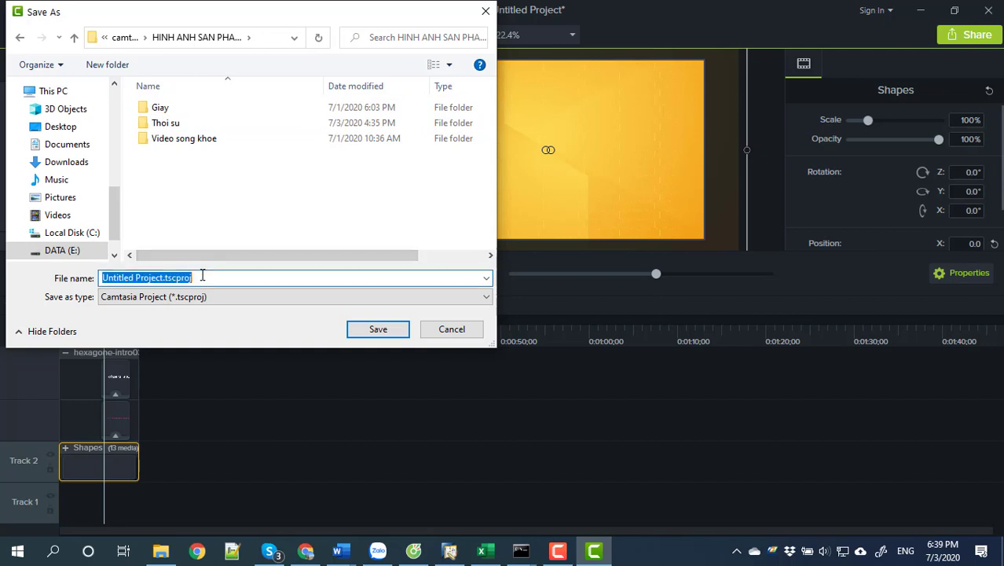
{"action": "type", "text": "intro"}
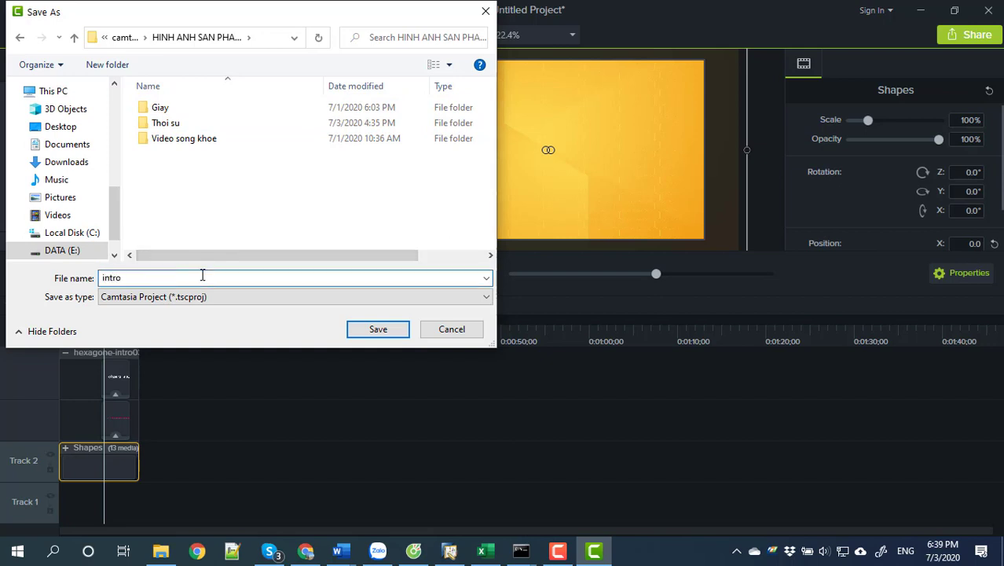
{"action": "type", "text": " kenh"}
{"action": "key", "text": "BackSpace"}
{"action": "type", "text": "nh mua sam thong"}
{"action": "key", "text": "Return"}
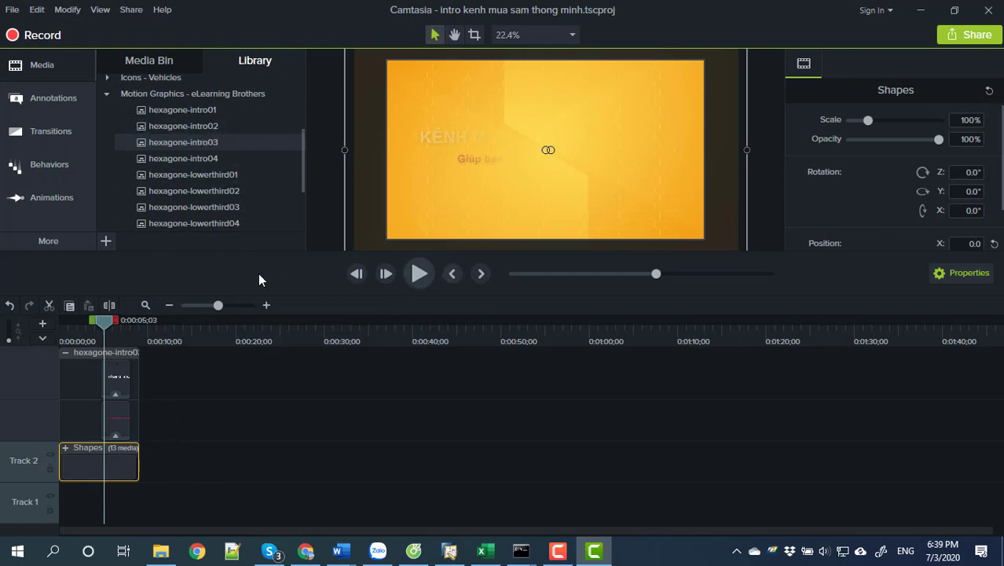
Produce the intro as a local video file using the MP4 only (up to 1080p) preset, with the suggested name and folder
{"action": "left_click_drag", "start_coordinate": [108, 326], "coordinate": [72, 323]}
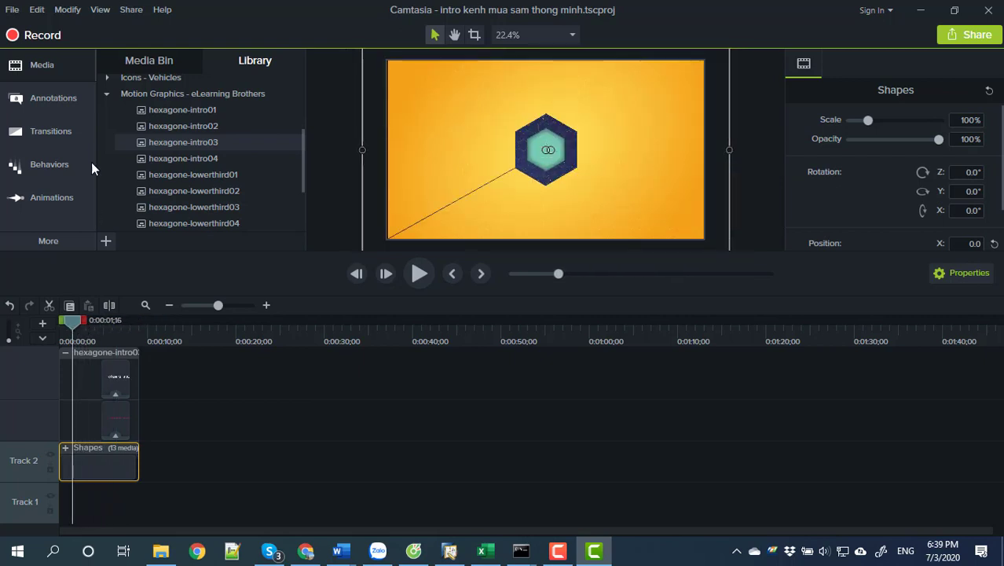
{"action": "left_click", "coordinate": [130, 10]}
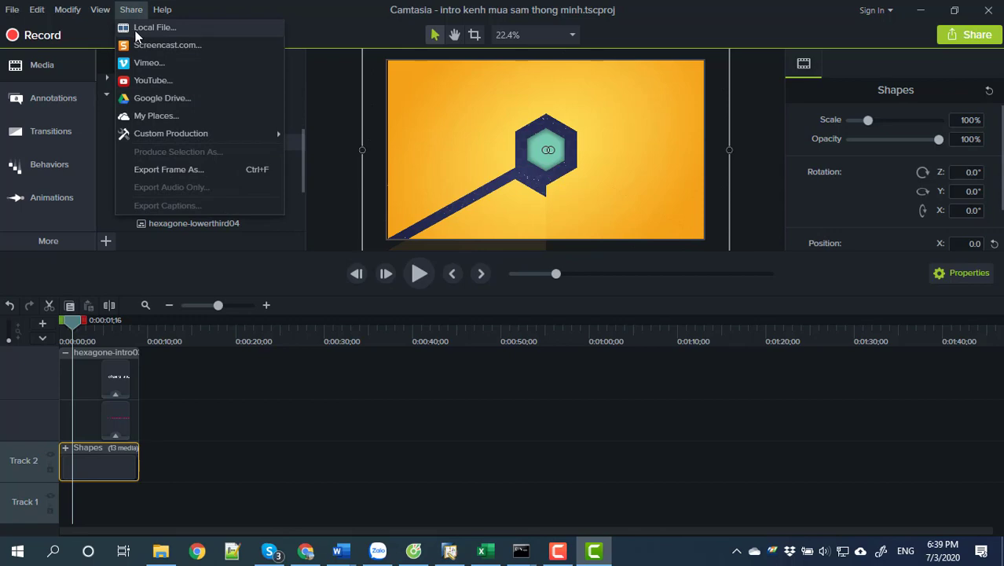
{"action": "left_click", "coordinate": [142, 30]}
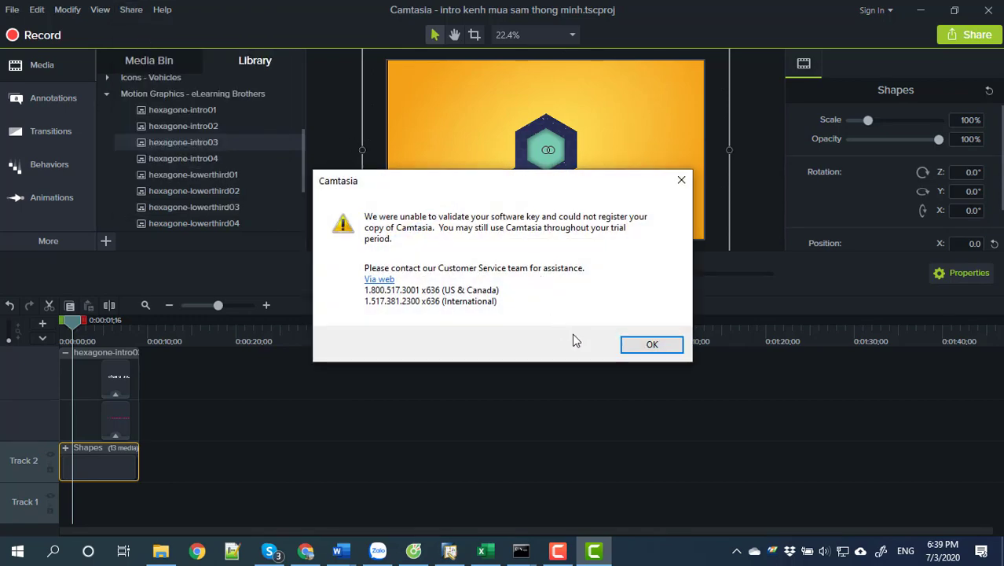
{"action": "left_click", "coordinate": [635, 346]}
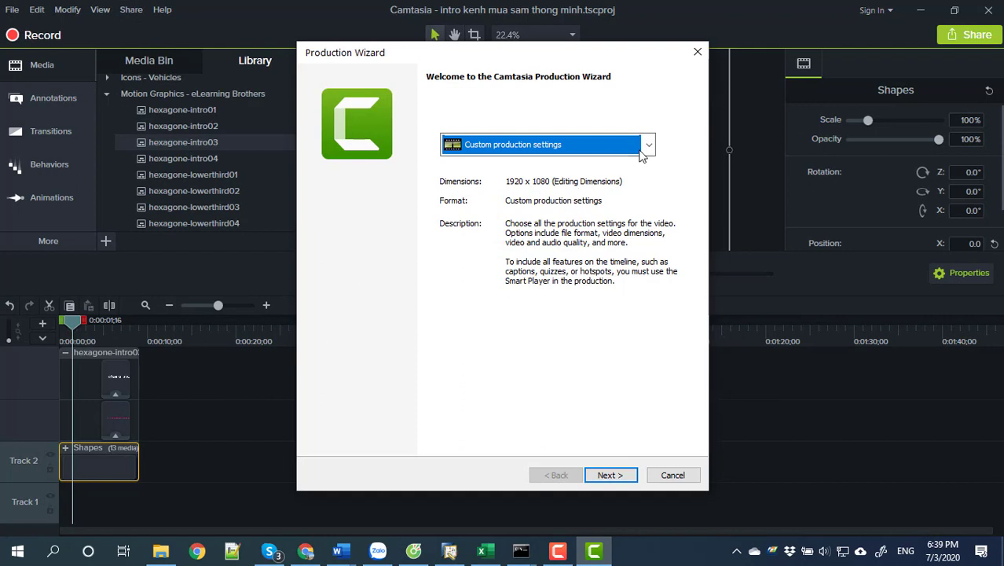
{"action": "left_click", "coordinate": [647, 146]}
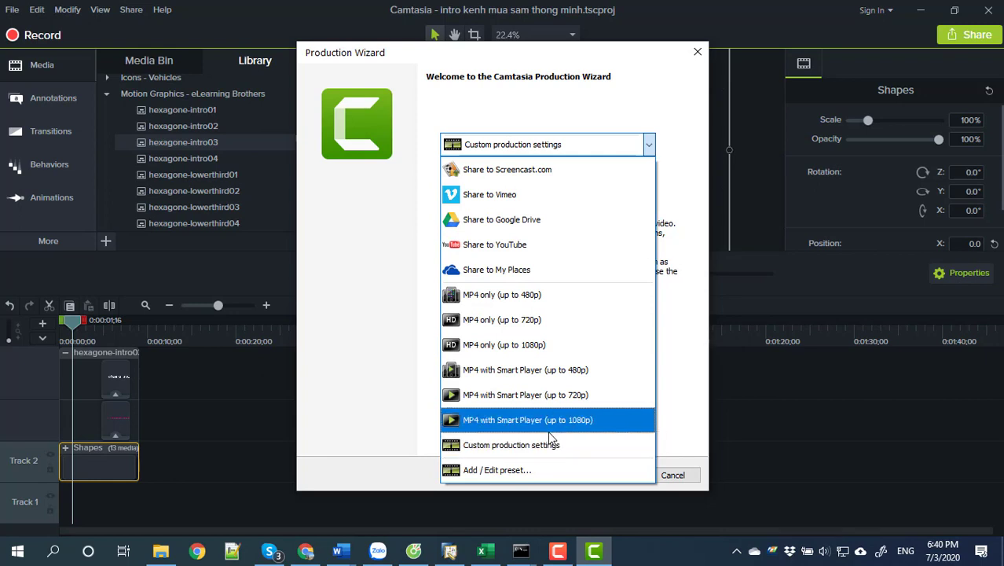
{"action": "left_click", "coordinate": [533, 353]}
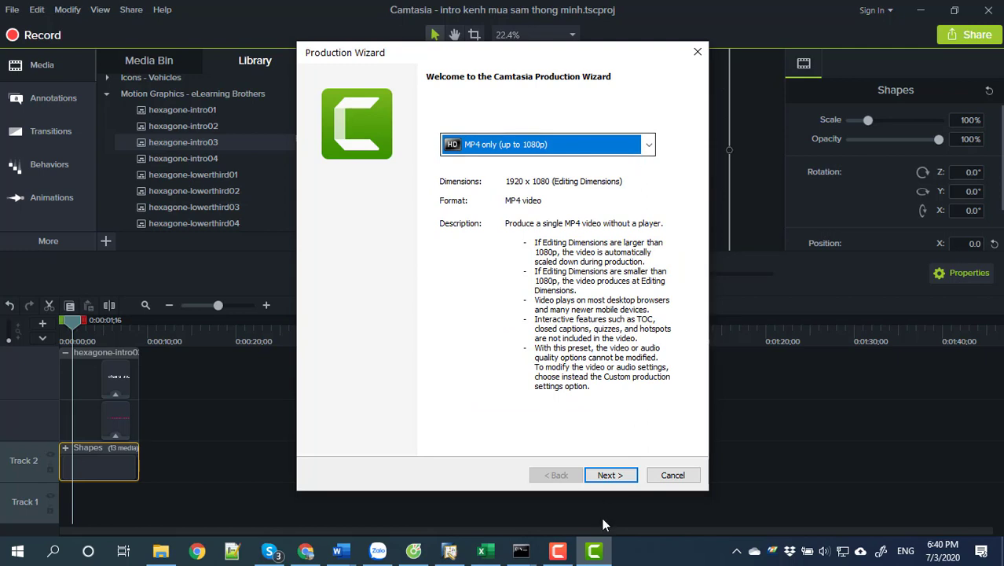
{"action": "left_click", "coordinate": [609, 475]}
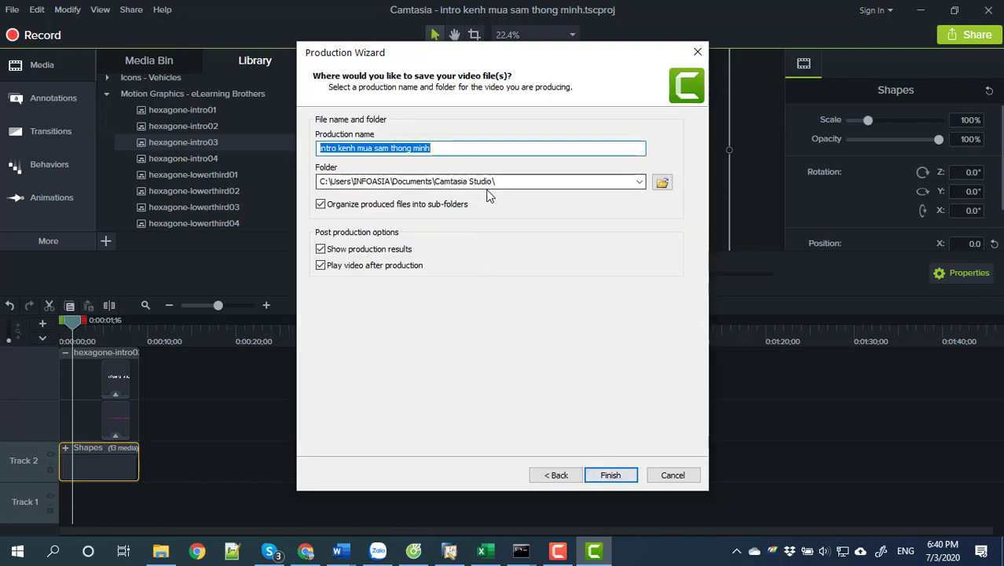
{"action": "left_click", "coordinate": [605, 475]}
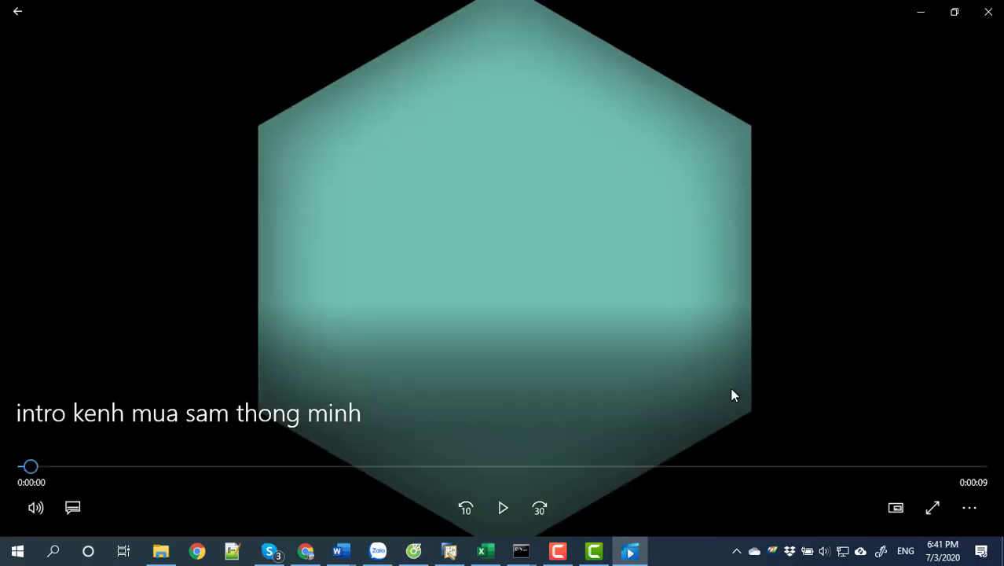
Watch the produced intro video in the media player and close the player
{"action": "double_click", "coordinate": [731, 395]}
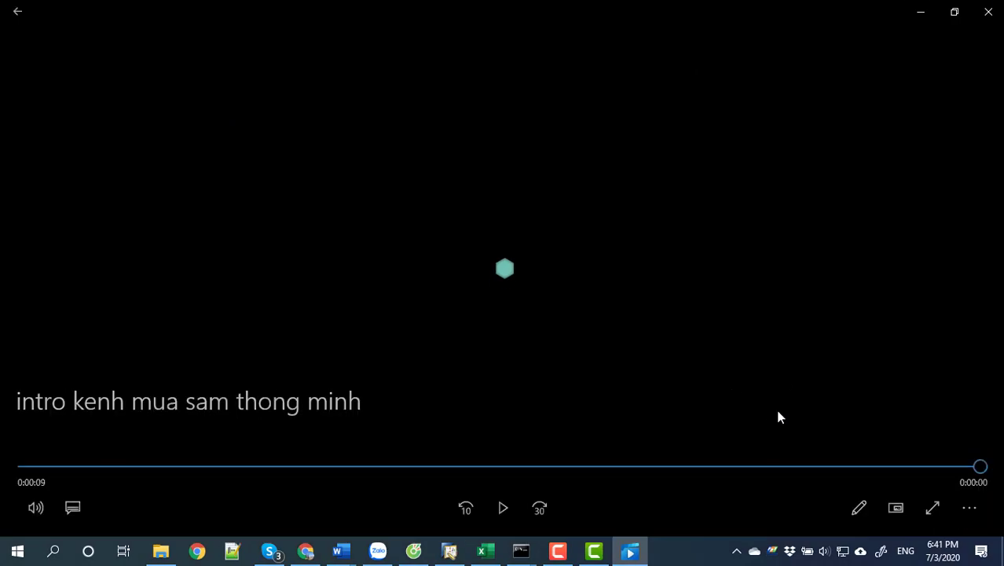
{"action": "left_click", "coordinate": [988, 11]}
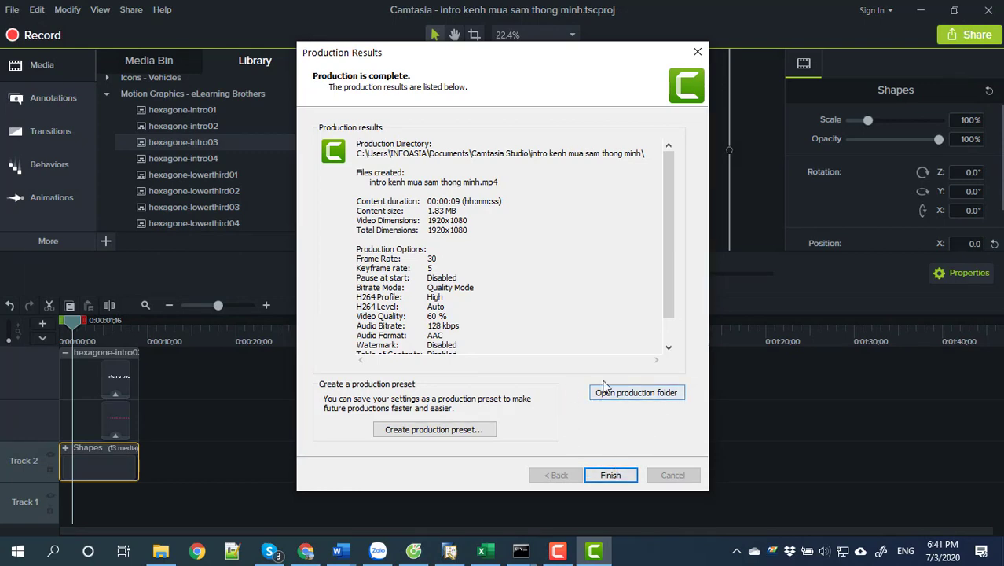
Open the production folder from the results and copy the file "intro kenh mua sam thong minh.mp4"
{"action": "left_click", "coordinate": [640, 397]}
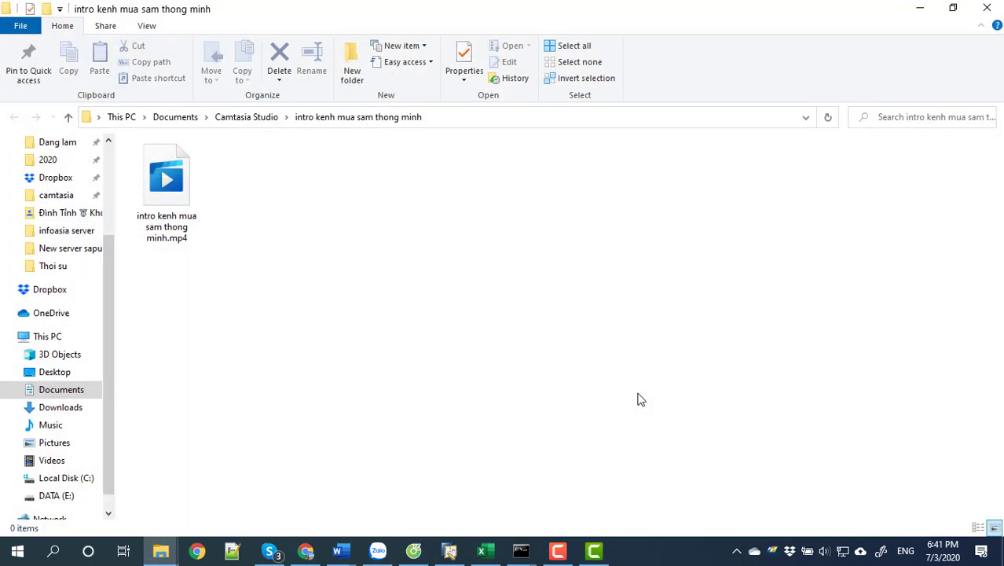
{"action": "left_click", "coordinate": [163, 228]}
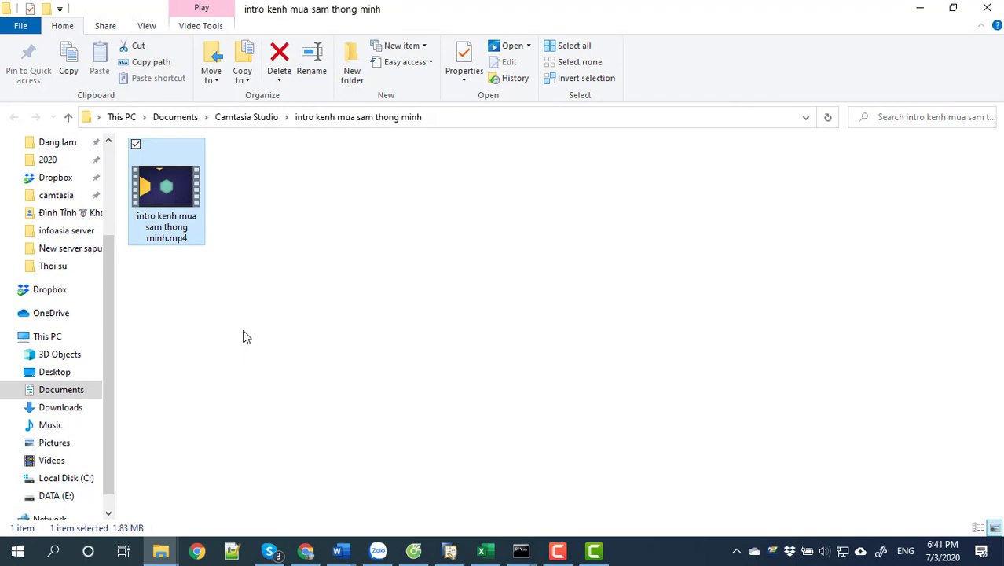
Paste the copied MP4 into the HINH ANH SAN PHAM folder inside camtasia, alongside the project file
{"action": "scroll", "coordinate": [20, 336], "scroll_direction": "up", "scroll_amount": 2}
{"action": "left_click", "coordinate": [55, 266]}
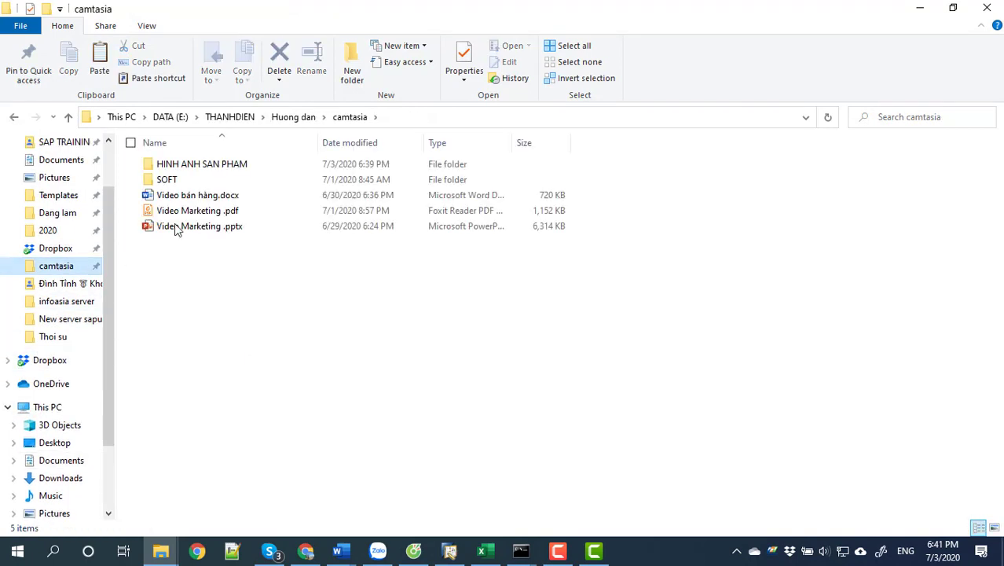
{"action": "left_click", "coordinate": [167, 179]}
{"action": "double_click", "coordinate": [177, 164]}
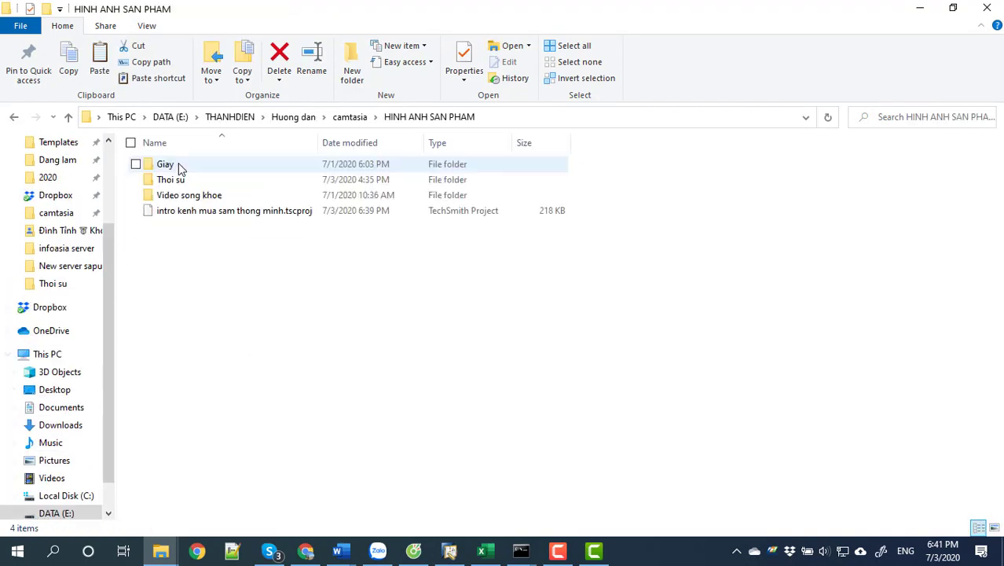
{"action": "double_click", "coordinate": [171, 180]}
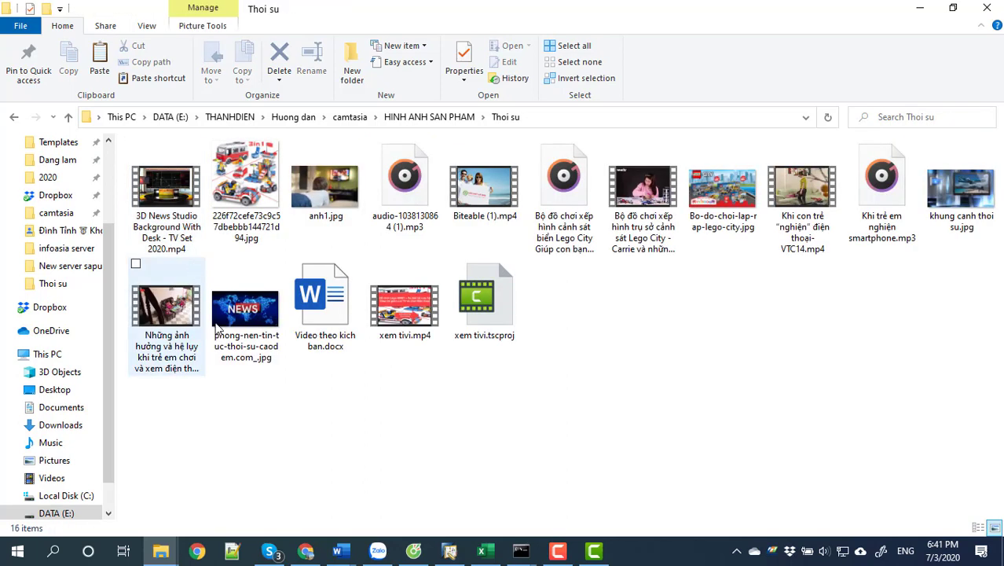
{"action": "left_click", "coordinate": [14, 117]}
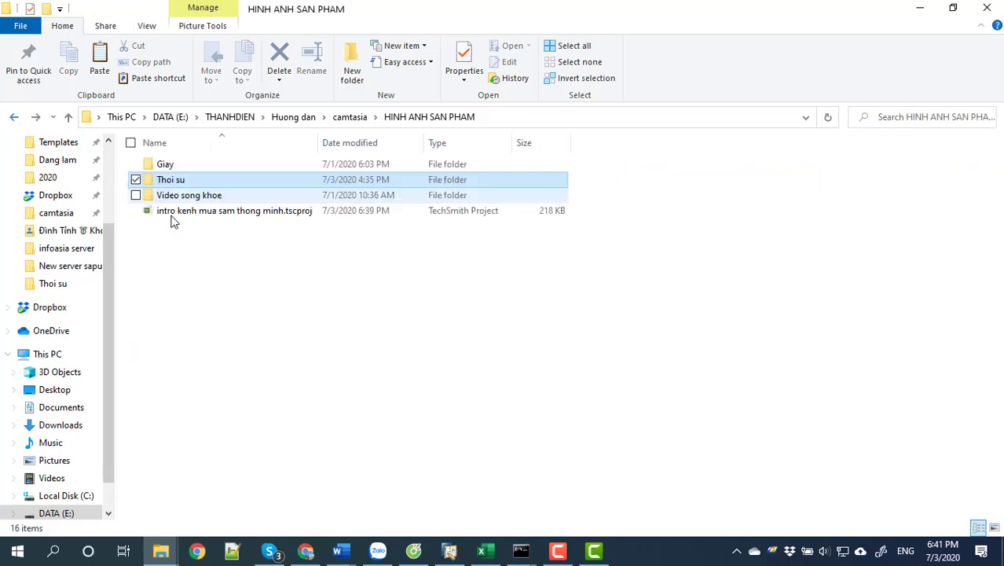
{"action": "right_click", "coordinate": [197, 257]}
{"action": "left_click", "coordinate": [229, 359]}
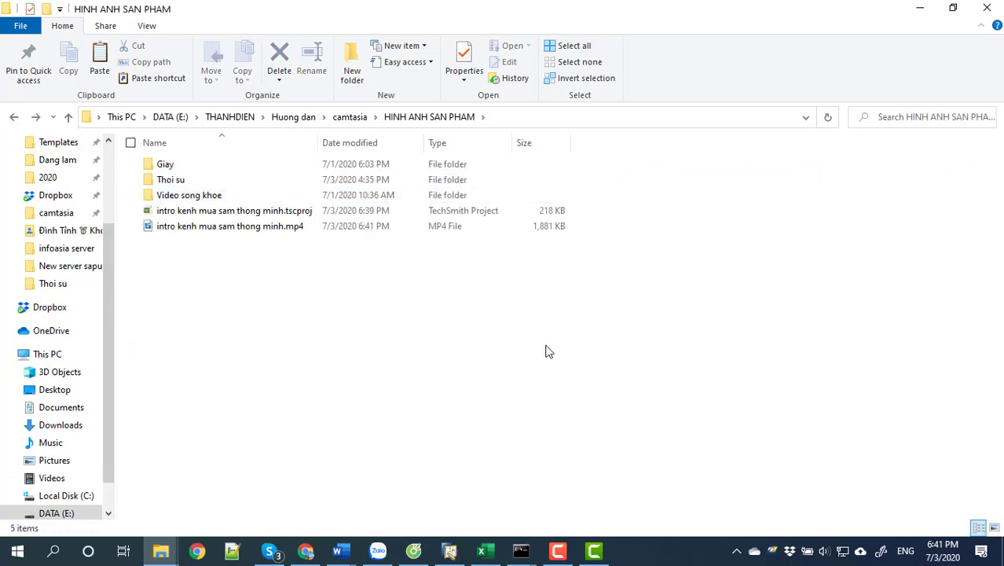
{"action": "left_click", "coordinate": [263, 231]}
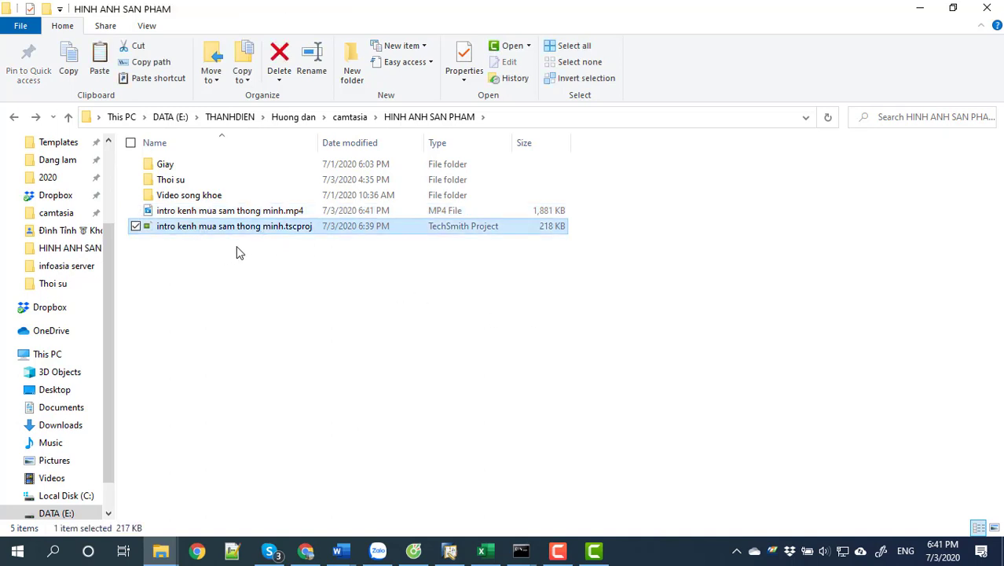
{"action": "left_click", "coordinate": [280, 215]}
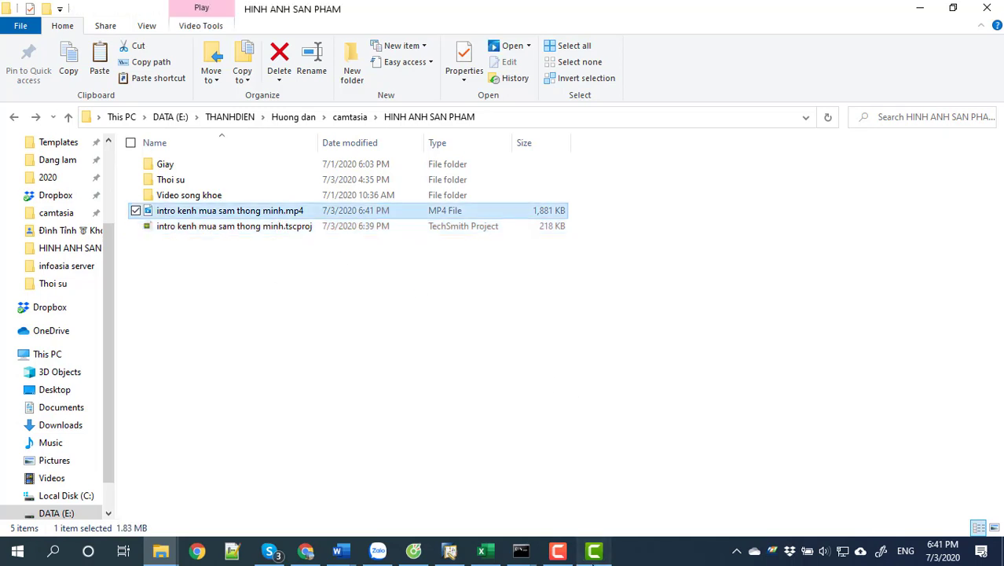
Switch back to Camtasia and finish the production results dialog
{"action": "left_click", "coordinate": [594, 550]}
{"action": "left_click", "coordinate": [609, 475]}
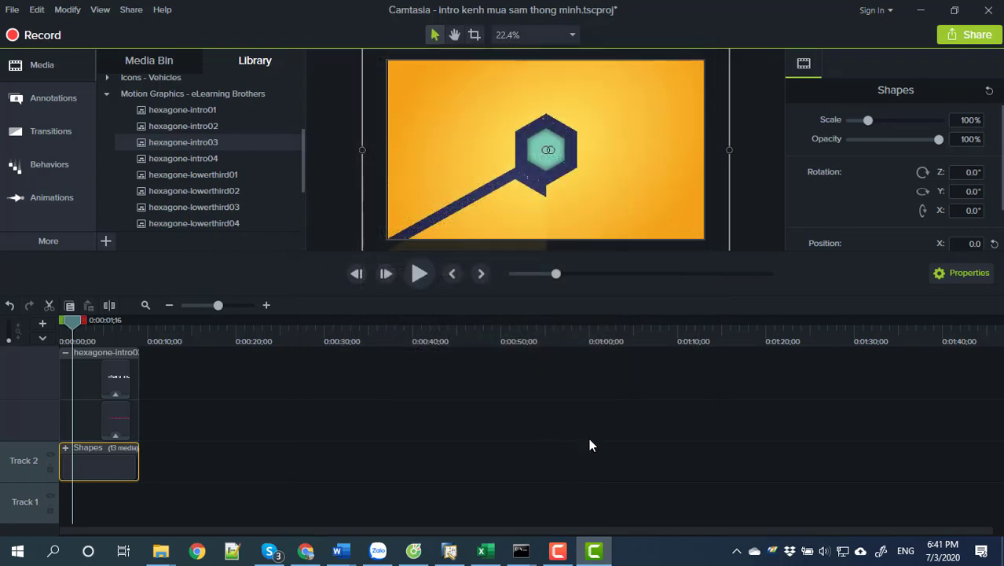
{"action": "left_click", "coordinate": [593, 550]}
{"action": "left_click", "coordinate": [594, 551]}
{"action": "left_click", "coordinate": [557, 551]}
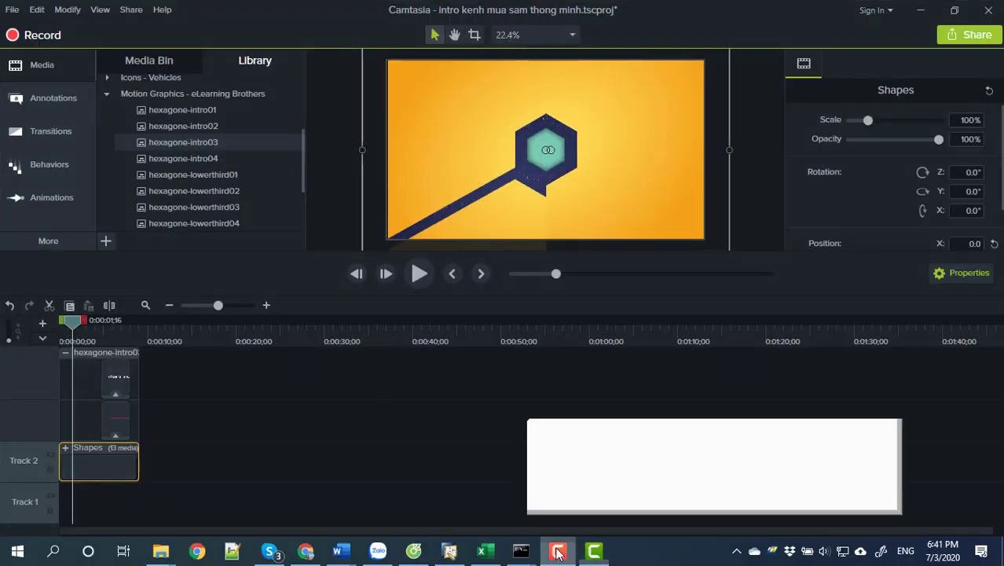